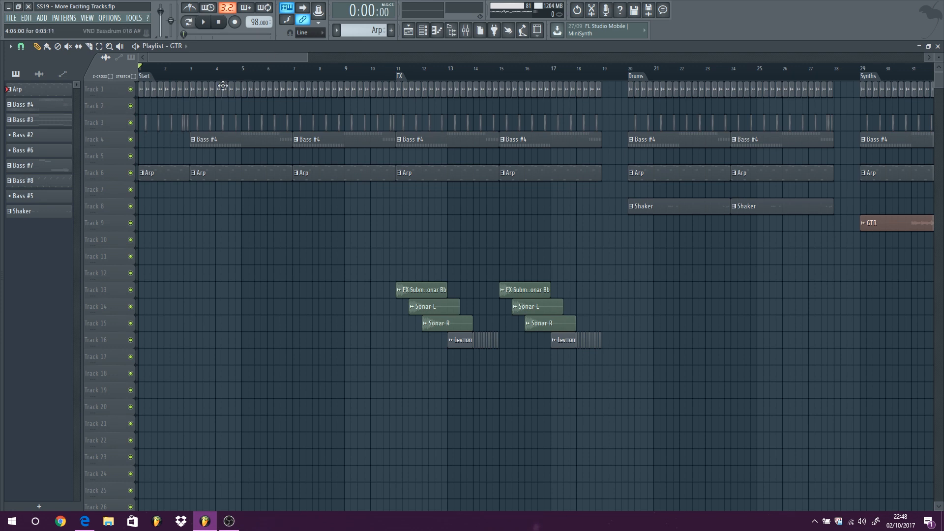
Select bars 3 to 11 on the timeline and play that section of the arrangement.
left_click_drag(191, 68, 331, 71)
left_click_drag(362, 102, 396, 105)
left_click(376, 232)
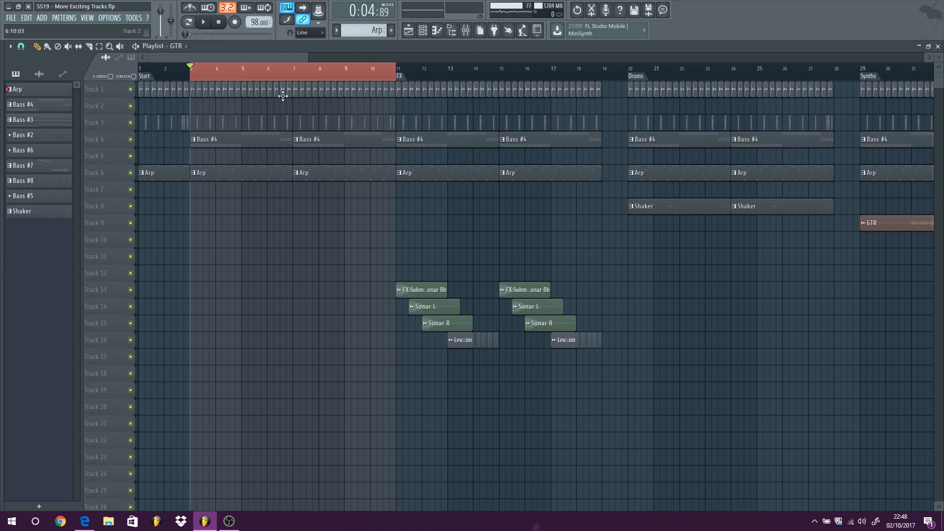
left_click(204, 24)
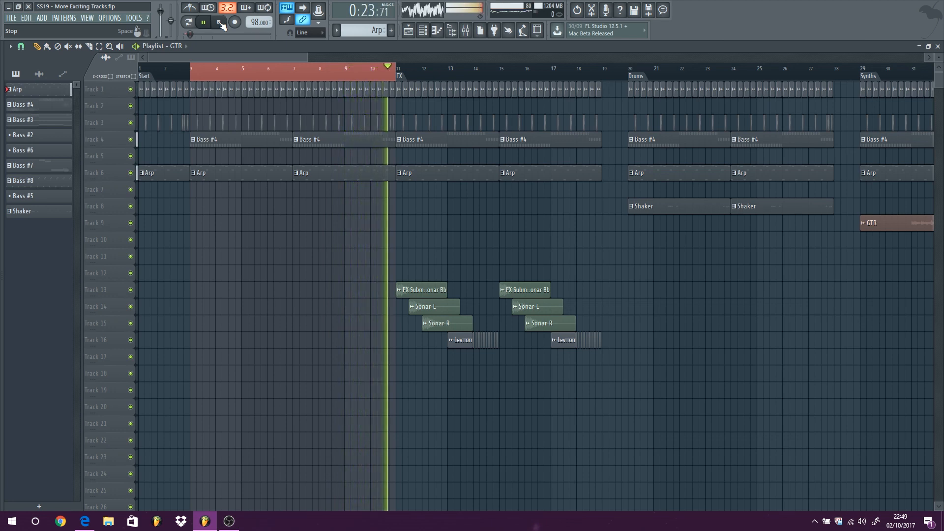
left_click(219, 22)
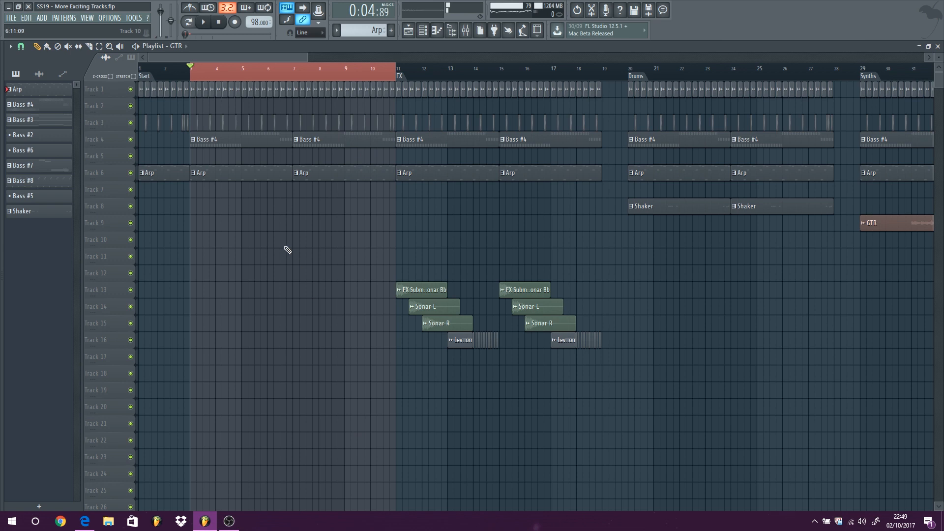
Clear the time selection and play the arrangement from the Start marker.
scroll(239, 187, "down", 2)
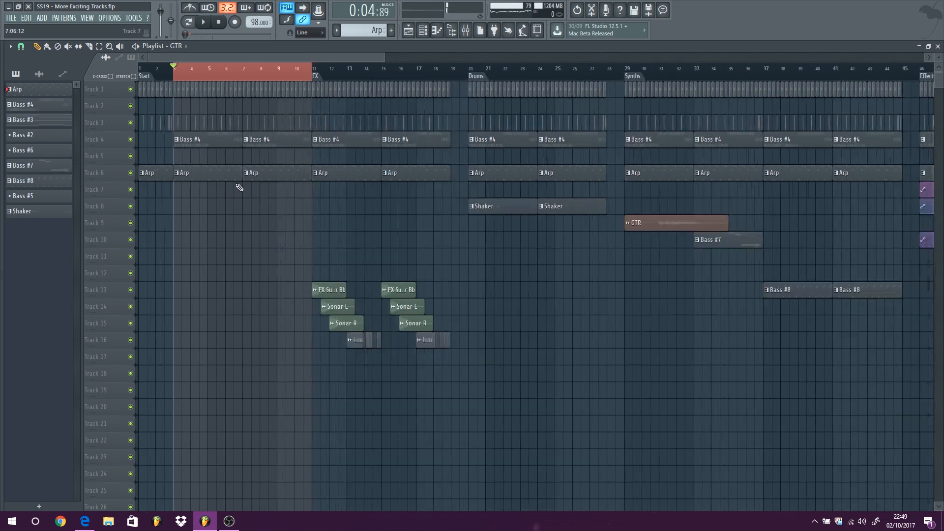
left_click(144, 73)
left_click(203, 22)
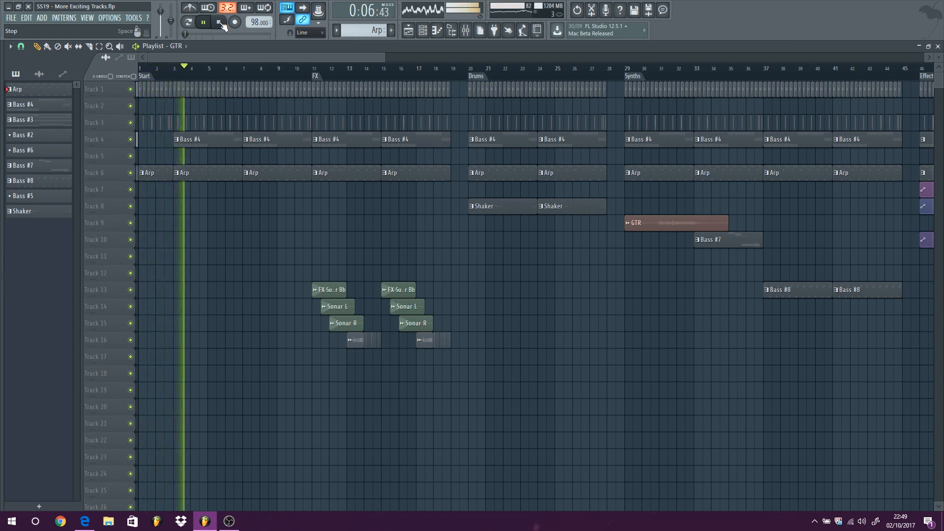
left_click(219, 22)
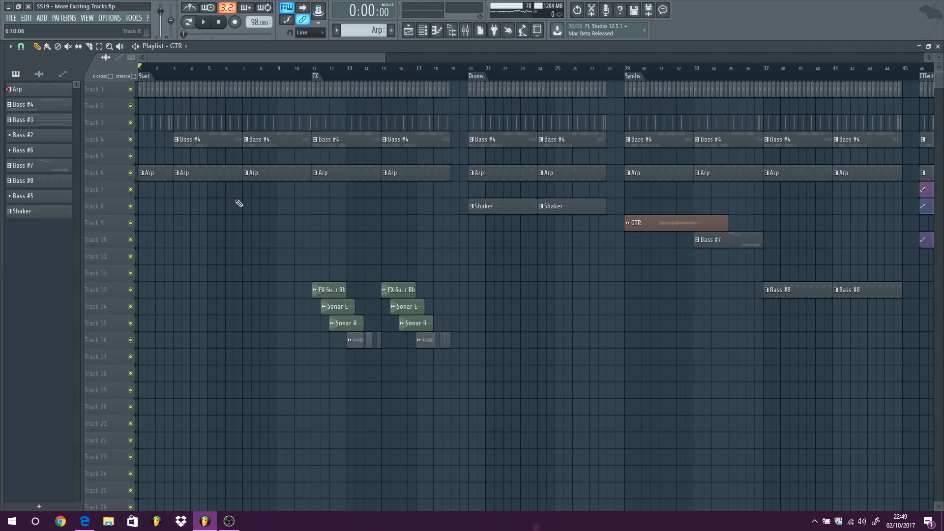
Play the arrangement from bar 7 through the FX section to compare it with the added effects.
left_click(455, 75)
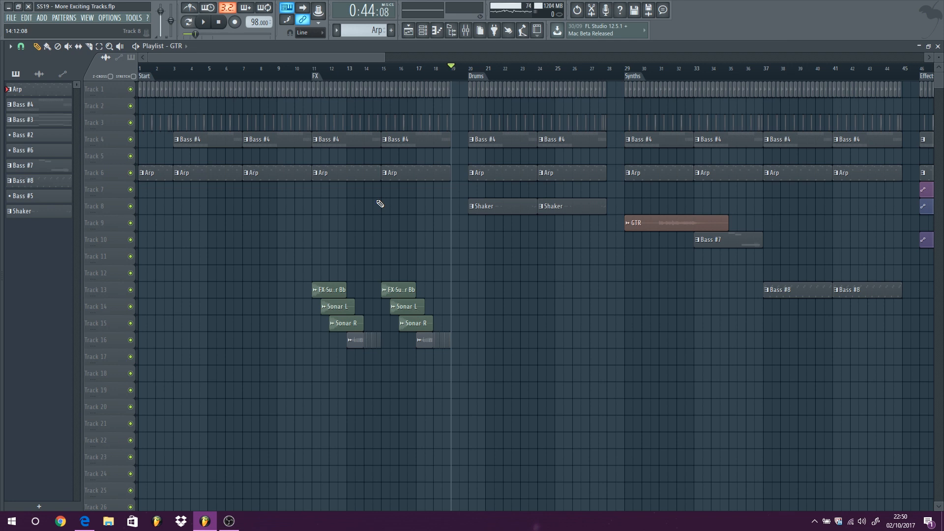
scroll(299, 213, "down", 1)
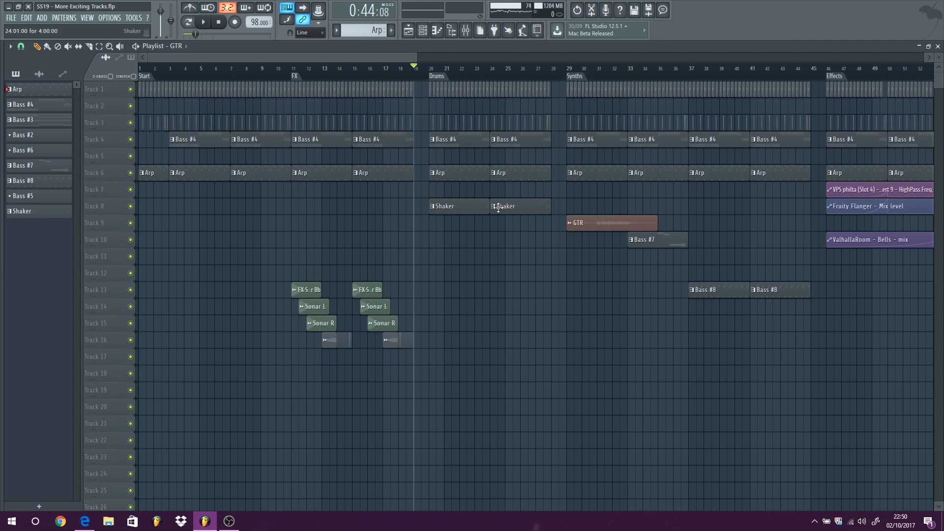
scroll(499, 208, "down", 2)
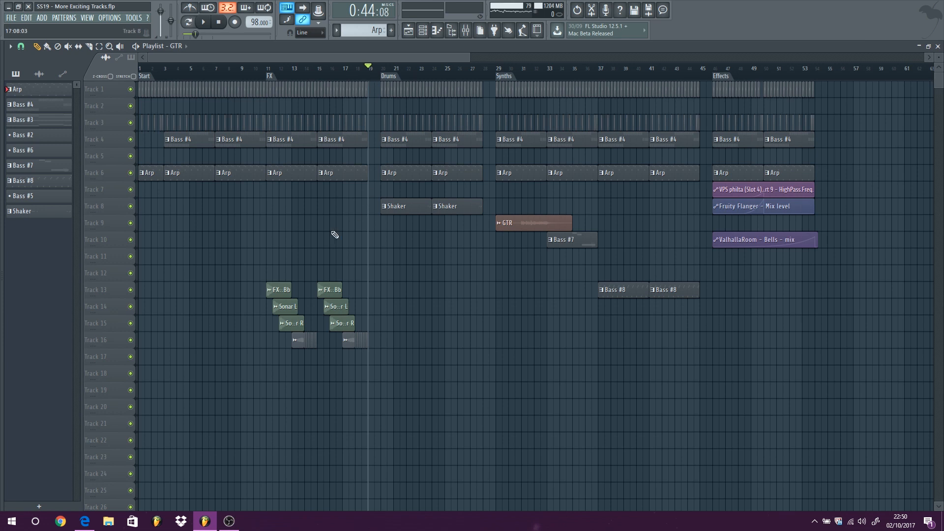
scroll(240, 211, "up", 5)
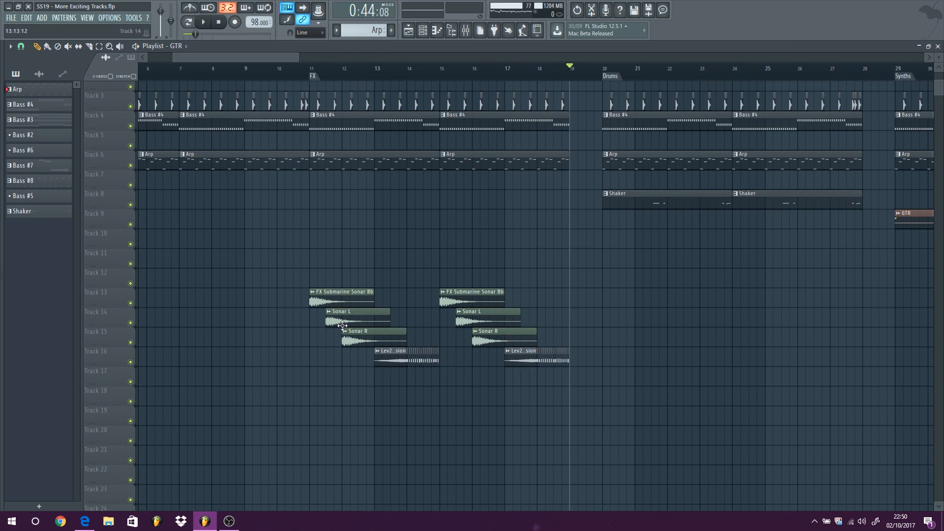
left_click_drag(250, 59, 221, 60)
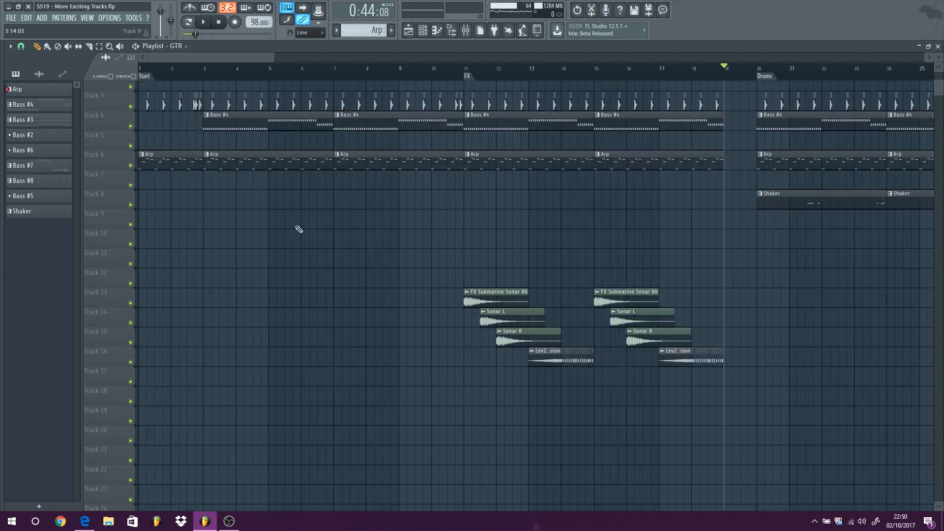
scroll(298, 228, "down", 1)
left_click(299, 73)
left_click(203, 22)
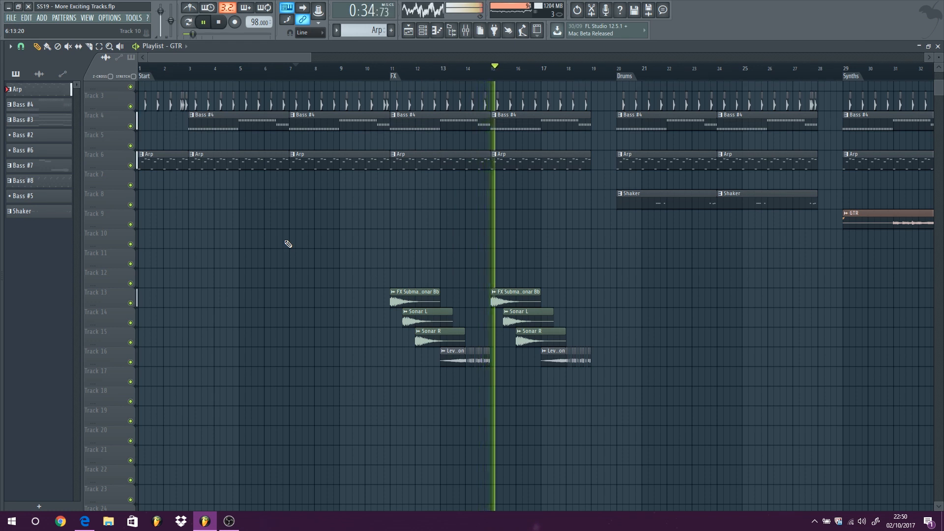
scroll(287, 245, "down", 2)
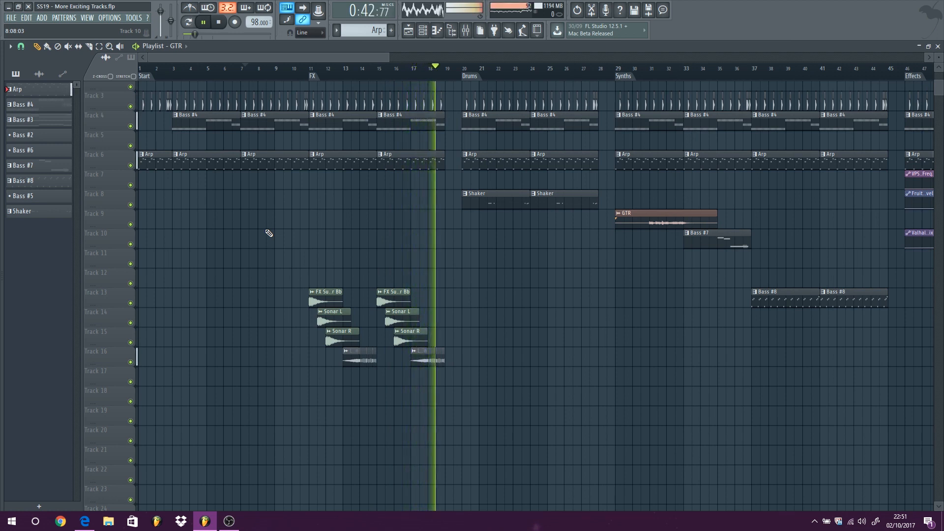
left_click(219, 22)
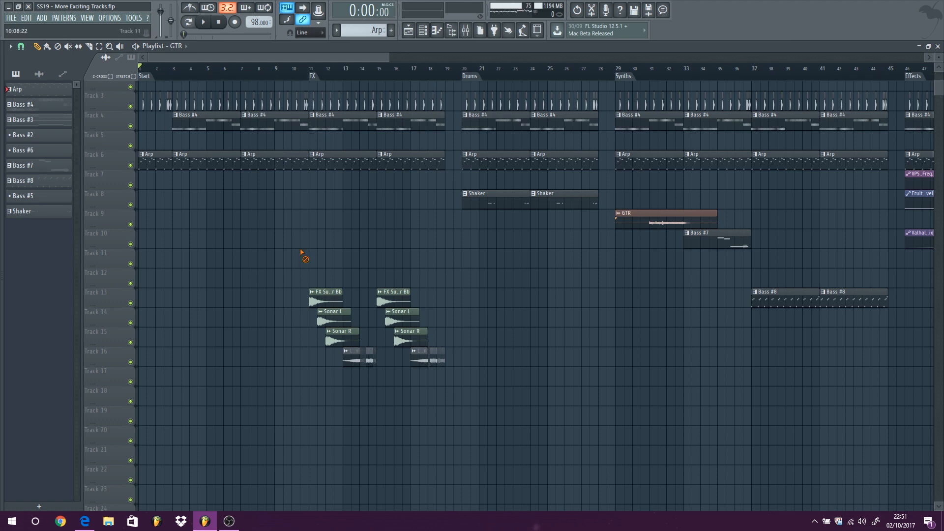
Solo track 13 and play the FX Submarine Sonar Bb clip from the FX marker at bar 11.
scroll(303, 252, "up", 5)
scroll(364, 256, "up", 1)
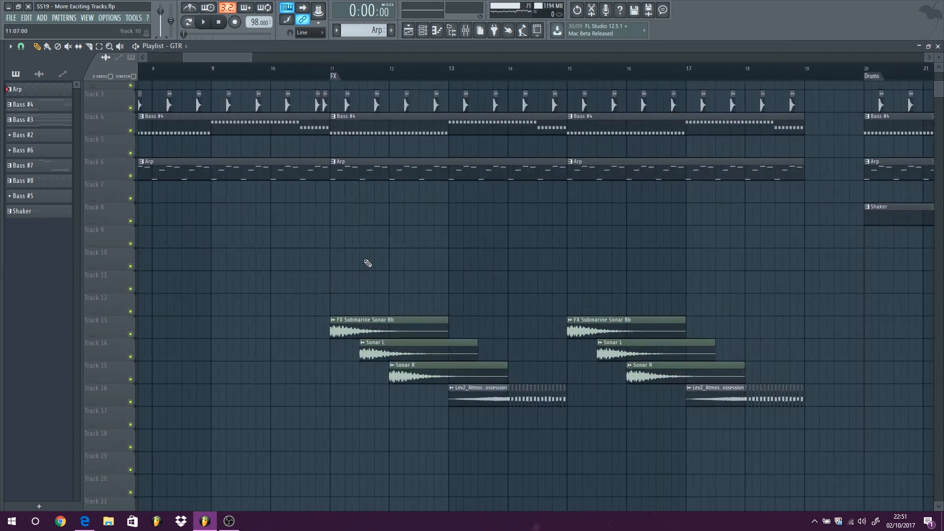
right_click(130, 334)
left_click(333, 68)
key("space")
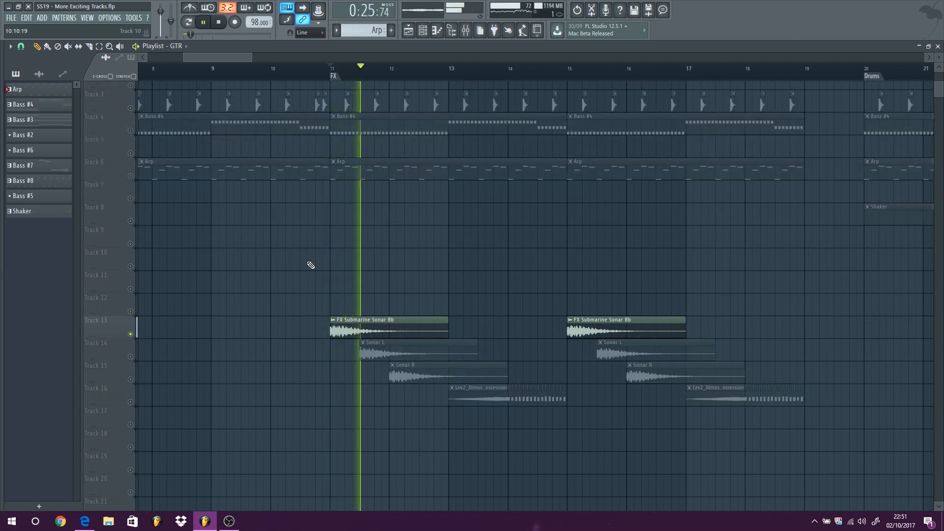
key("space")
Inspect the FX Submarine Sonar Bb sample settings and the Ping pong delay on its mixer track, Insert 15.
double_click(358, 332)
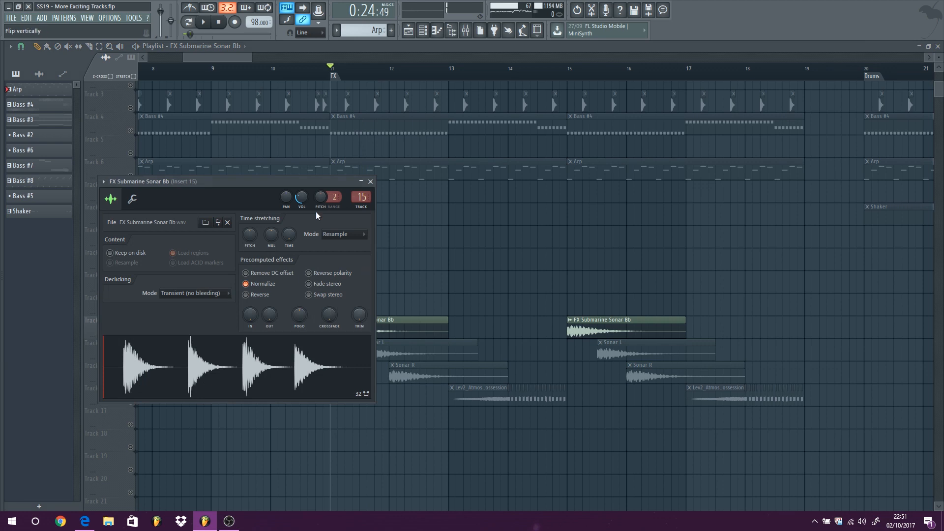
left_click(362, 197)
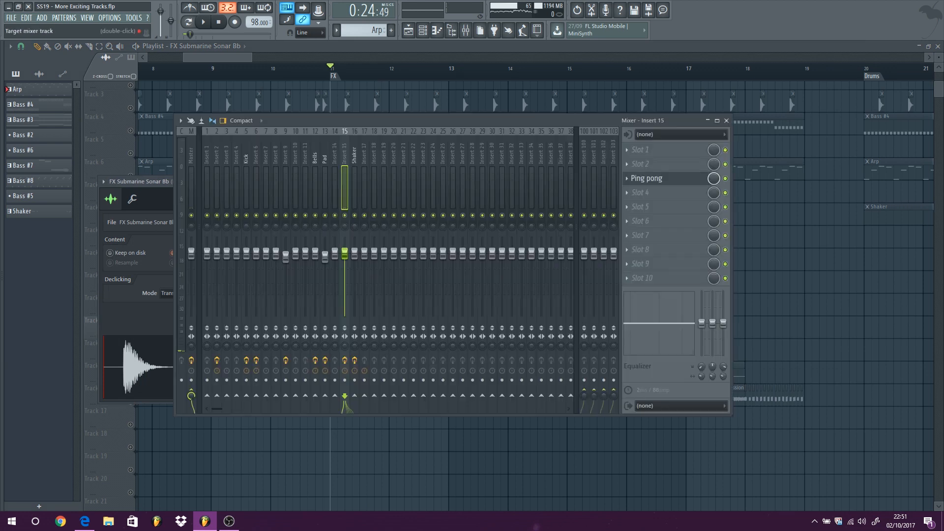
left_click(677, 183)
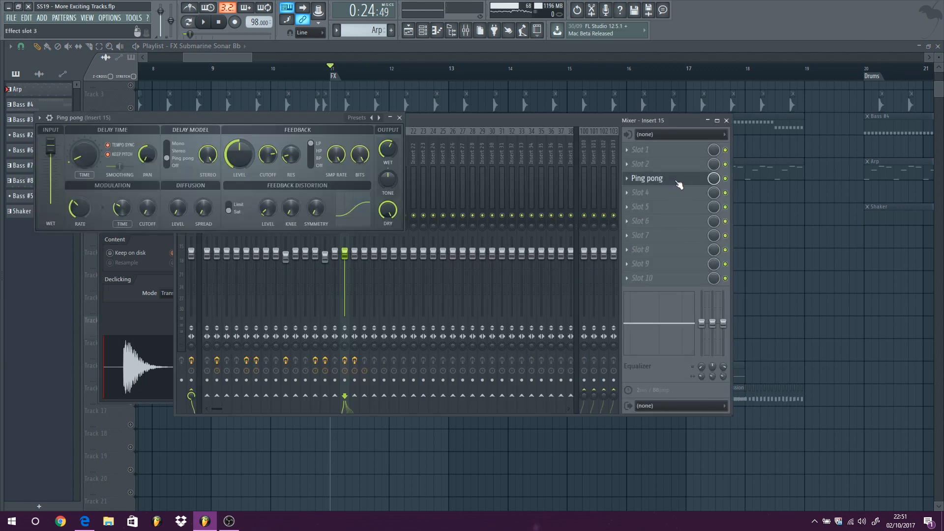
left_click(399, 117)
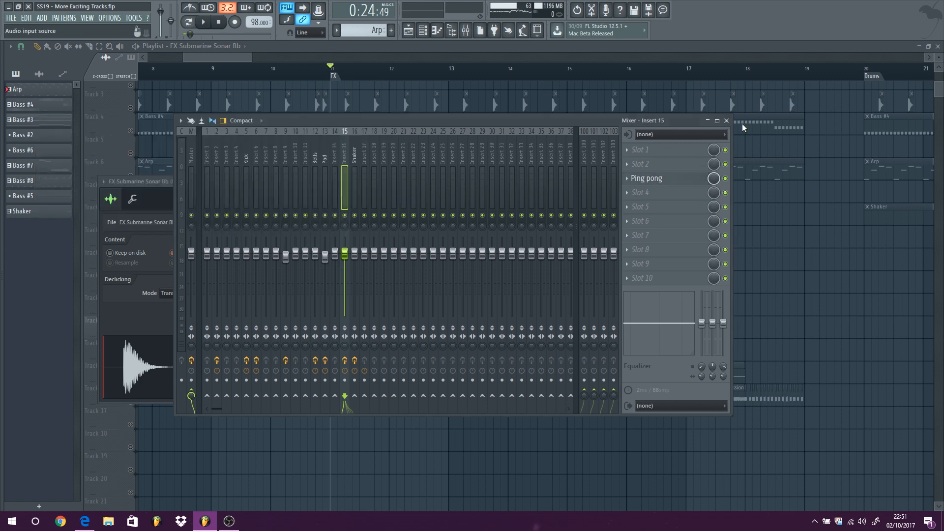
left_click(726, 121)
left_click(370, 181)
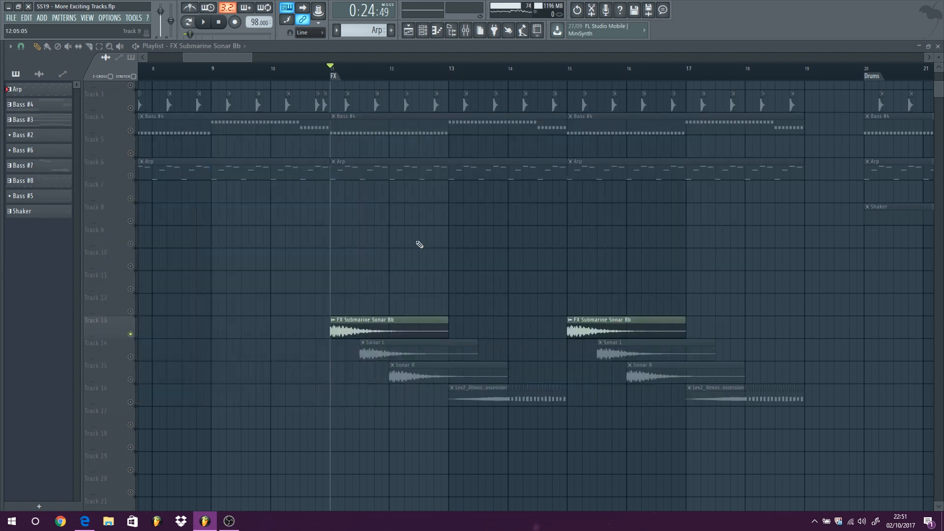
Inspect the panning and pitch settings of the Sonar L and Sonar R clips.
double_click(377, 350)
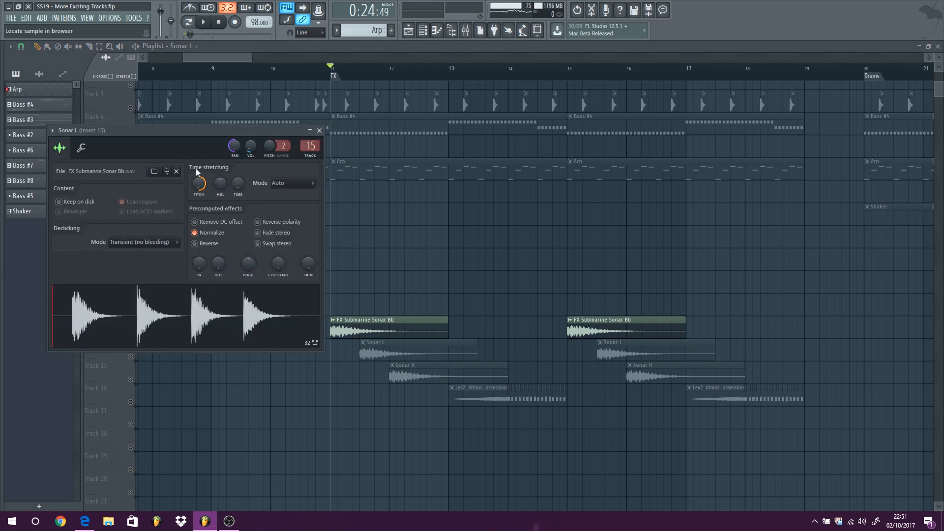
left_click(319, 131)
double_click(421, 373)
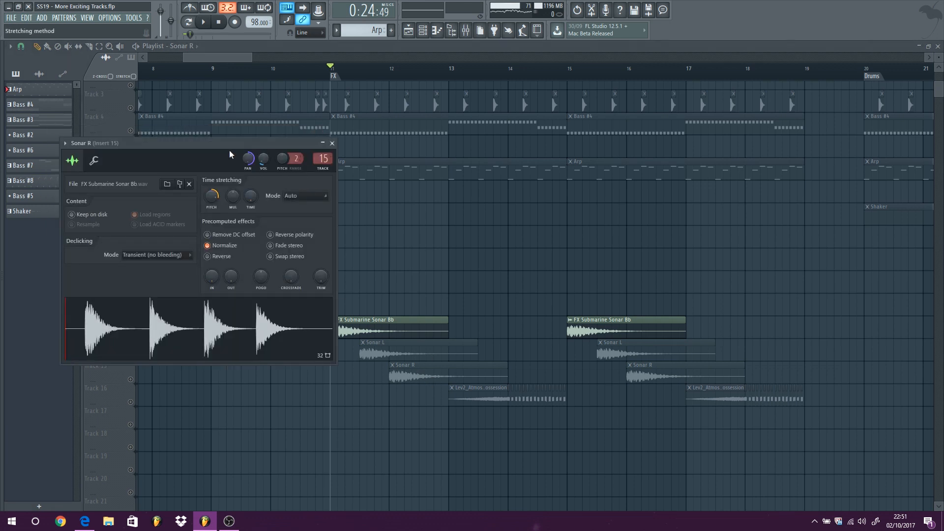
left_click(331, 144)
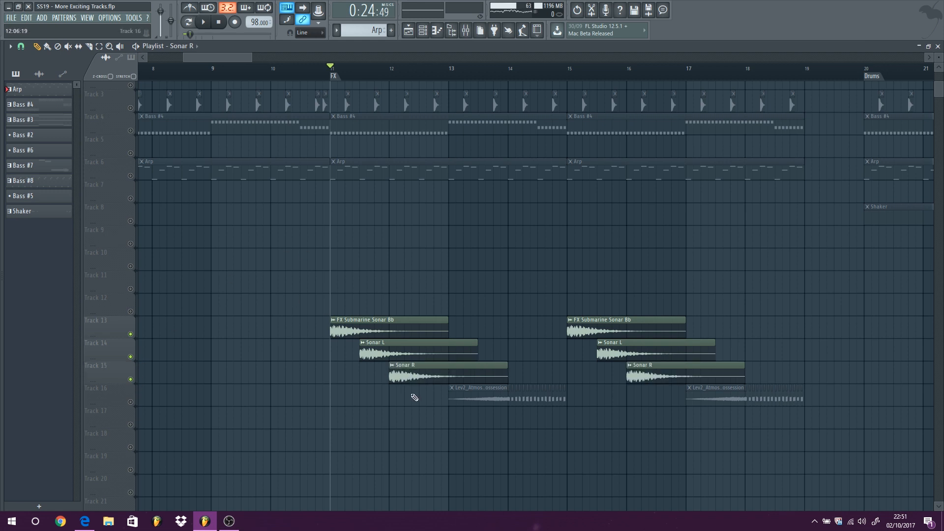
Check the Sonar L settings again and play the sonar clips on tracks 13 to 15 together from bar 11.
double_click(413, 352)
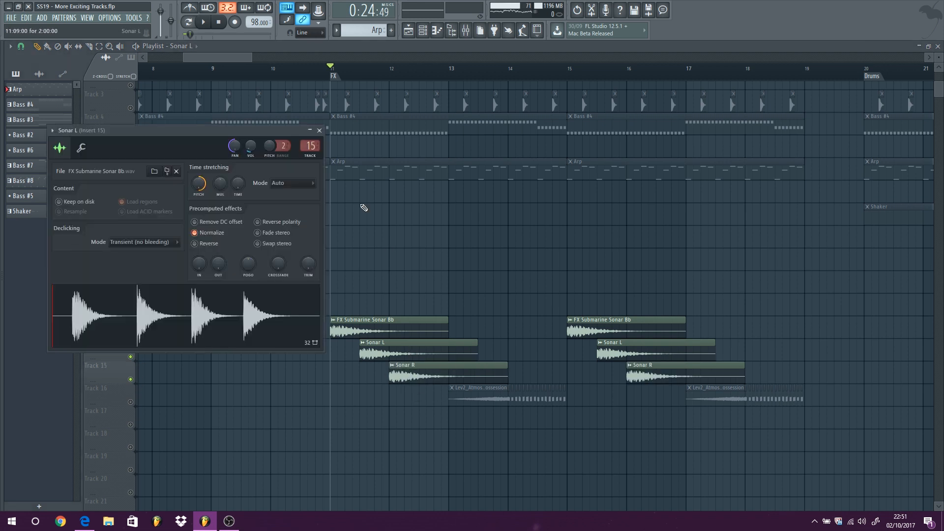
double_click(394, 317)
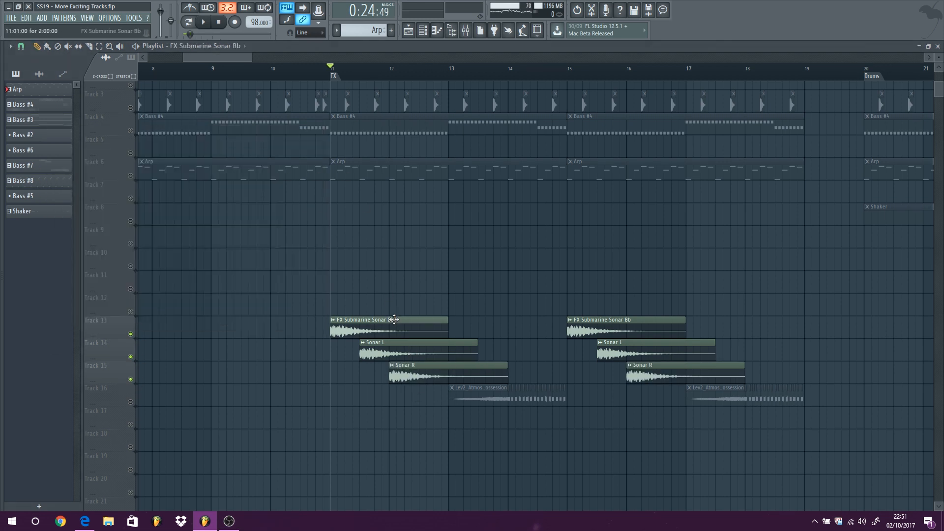
left_click(204, 22)
key("Escape")
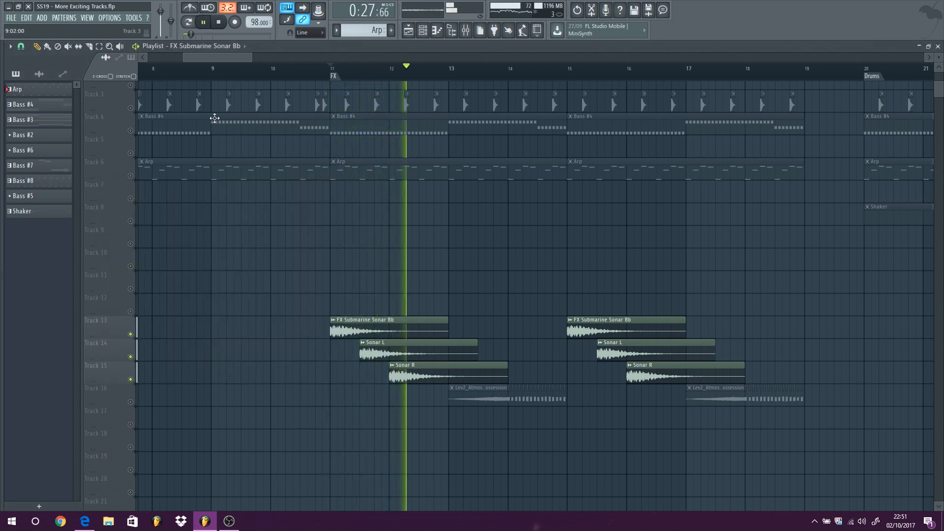
left_click(218, 22)
Copy the first Lev2_Atmosphere_D_Possession clip from track 16 to bar 11 on track 17 and solo track 17.
scroll(344, 263, "down", 1)
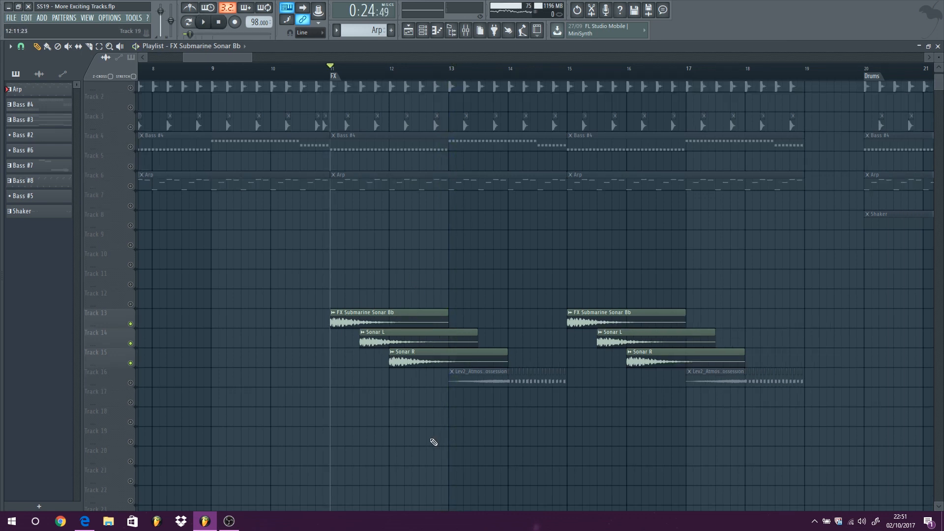
right_click(130, 382)
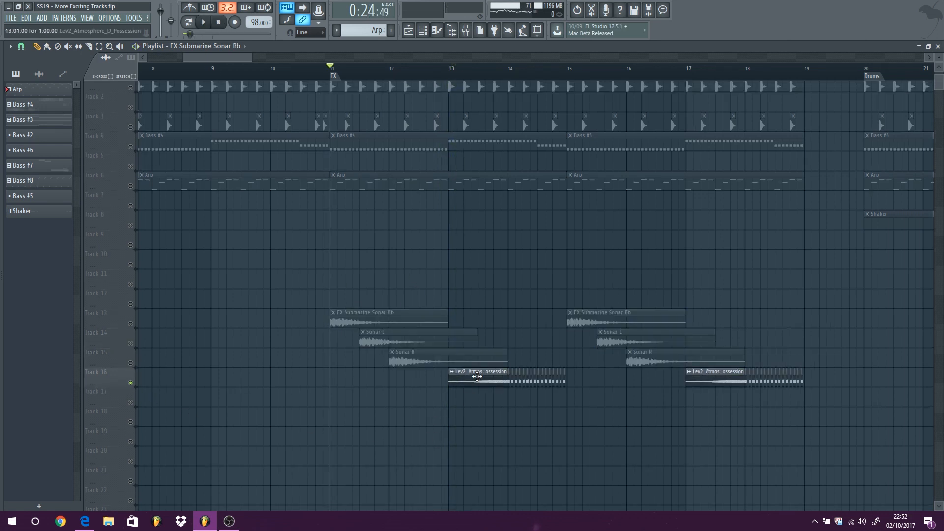
left_click_drag(478, 374, 357, 404)
right_click(130, 402)
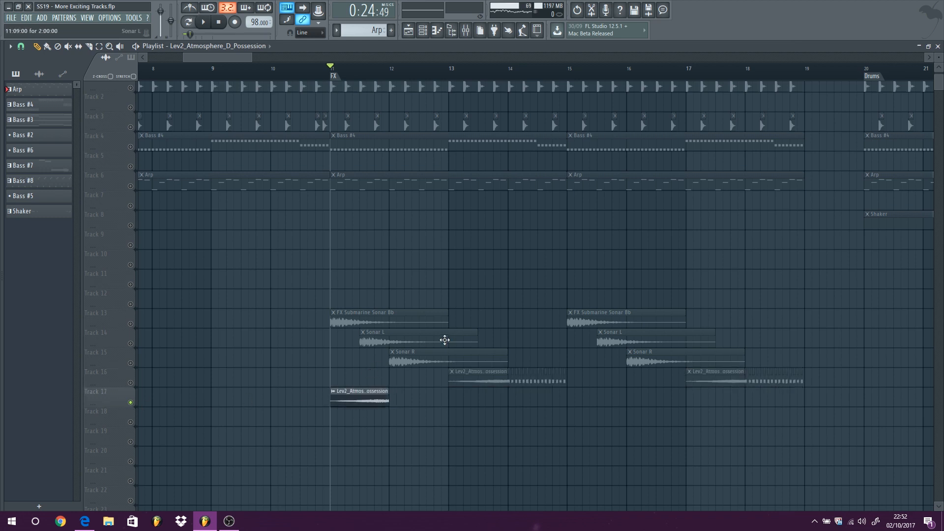
Extend the copied atmosphere clip on track 17 to bar 20 and play it from bar 11.
scroll(444, 341, "up", 2)
left_click_drag(389, 436, 860, 447)
scroll(565, 444, "down", 3)
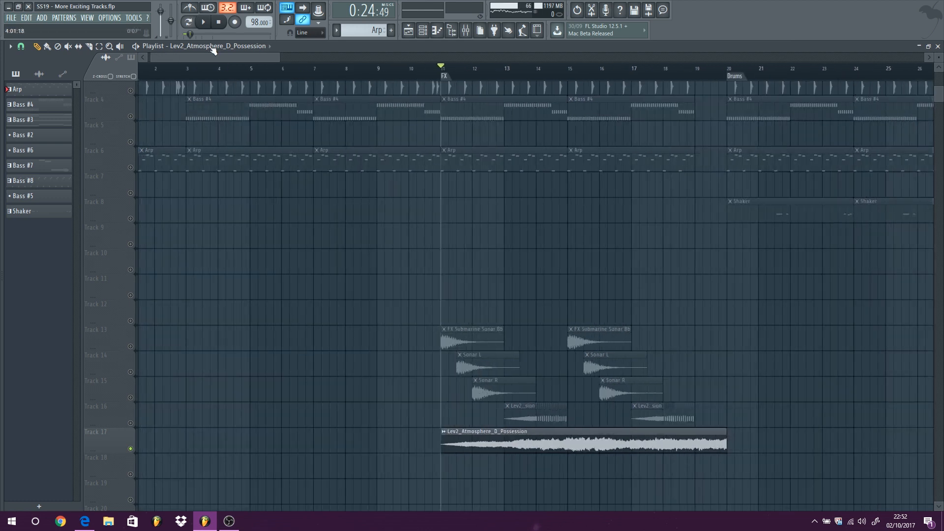
left_click(211, 24)
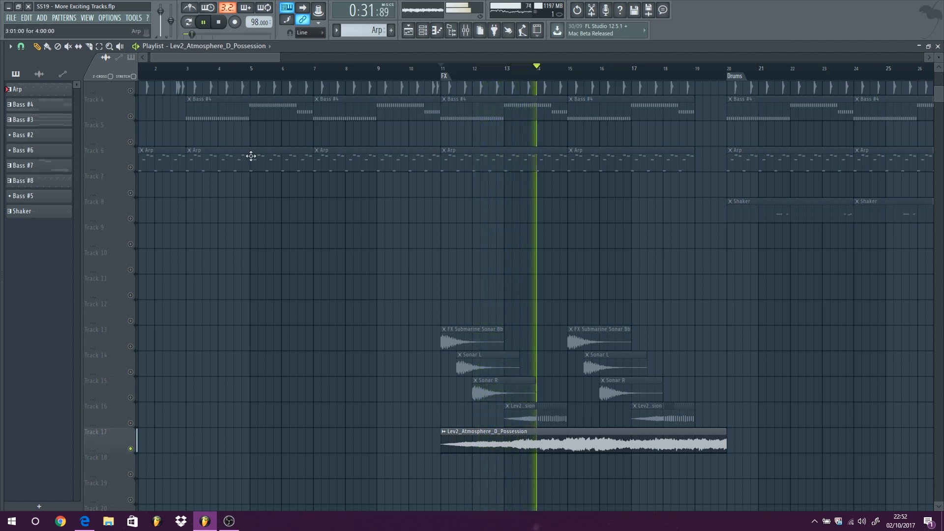
left_click(219, 22)
key("space")
key("space")
Trim the atmosphere clip on track 17 to two bars and move it to start at bar 13.
left_click_drag(726, 442, 500, 433)
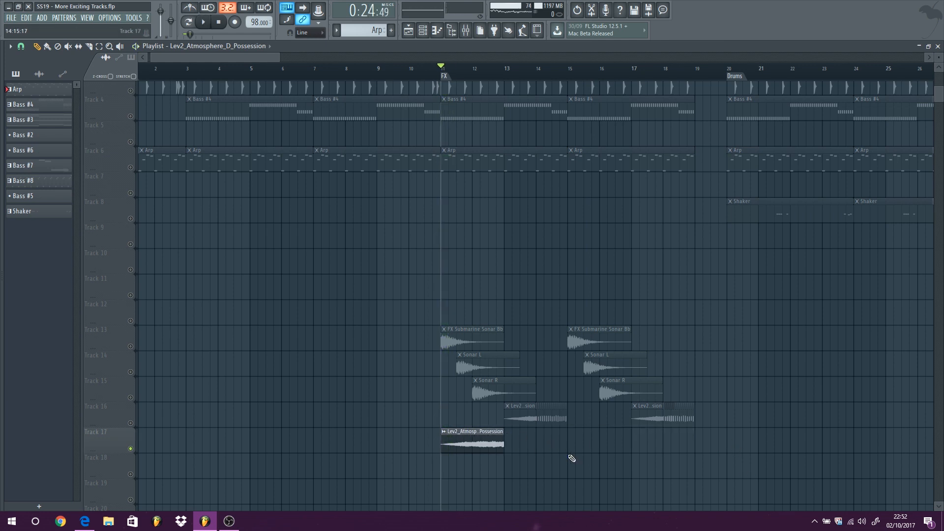
scroll(566, 453, "up", 5)
left_click_drag(325, 450, 488, 444)
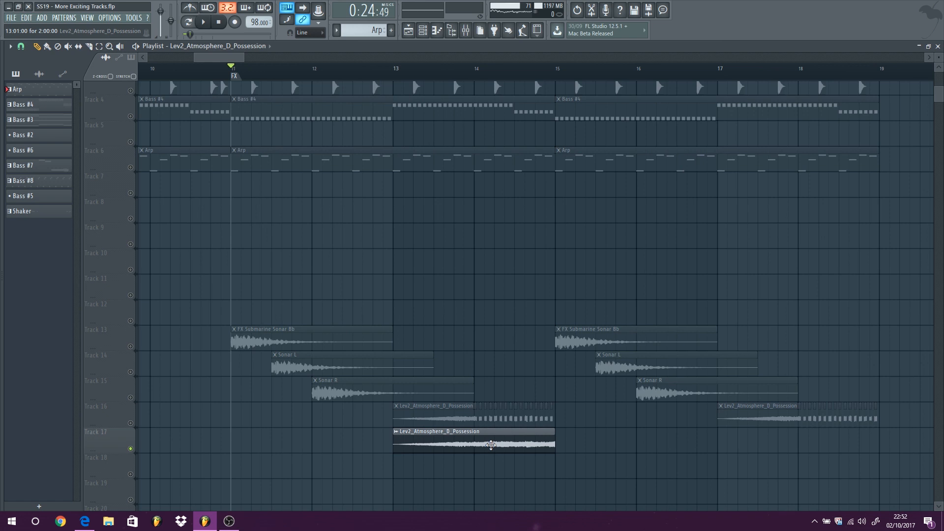
scroll(518, 400, "up", 4)
scroll(460, 369, "up", 3)
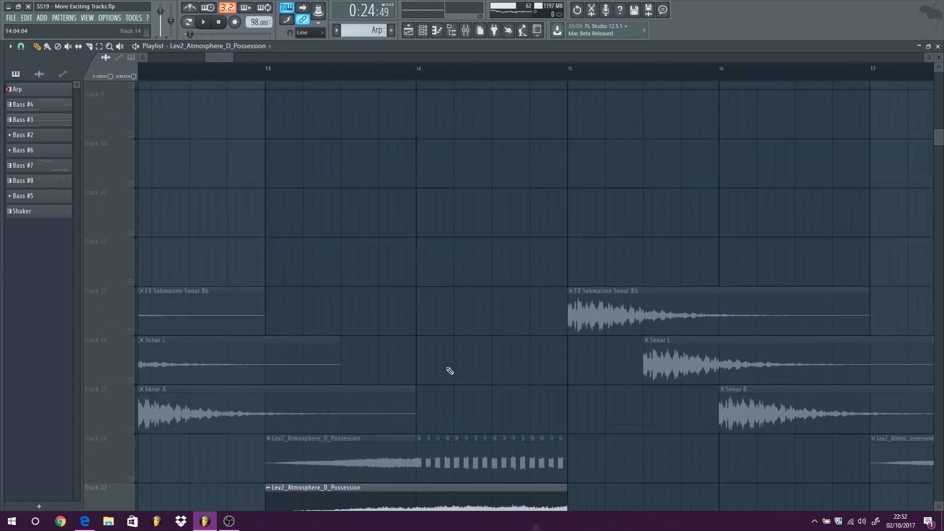
Slice the atmosphere clip on track 17 into short pieces from bar 14 and shorten the first four slices to leave gaps.
scroll(446, 371, "down", 3)
scroll(423, 366, "up", 3)
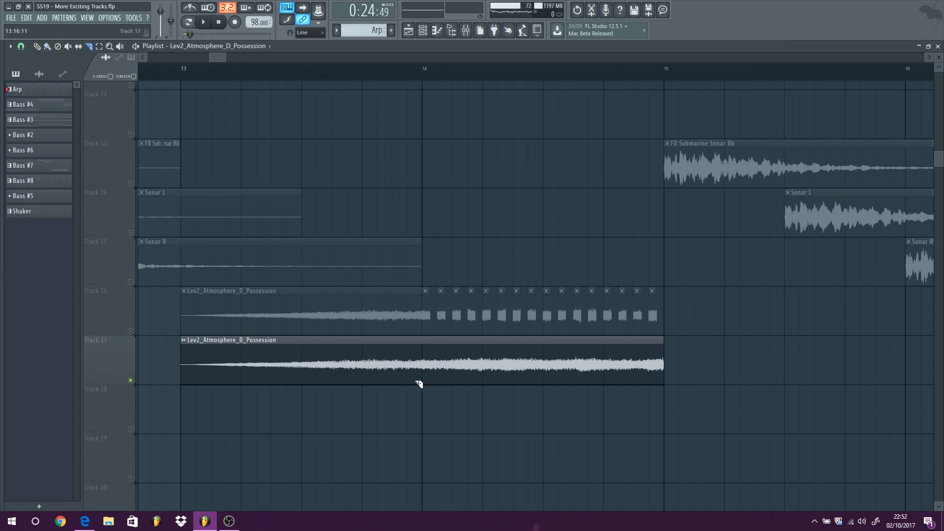
left_click(431, 347)
left_click(447, 351)
left_click(462, 372)
left_click(476, 366)
left_click(491, 366)
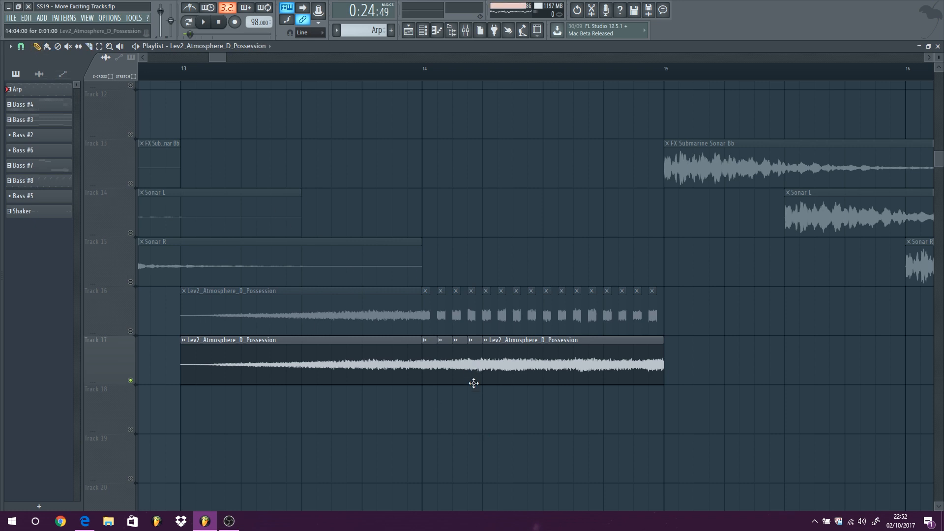
left_click_drag(482, 433, 423, 336)
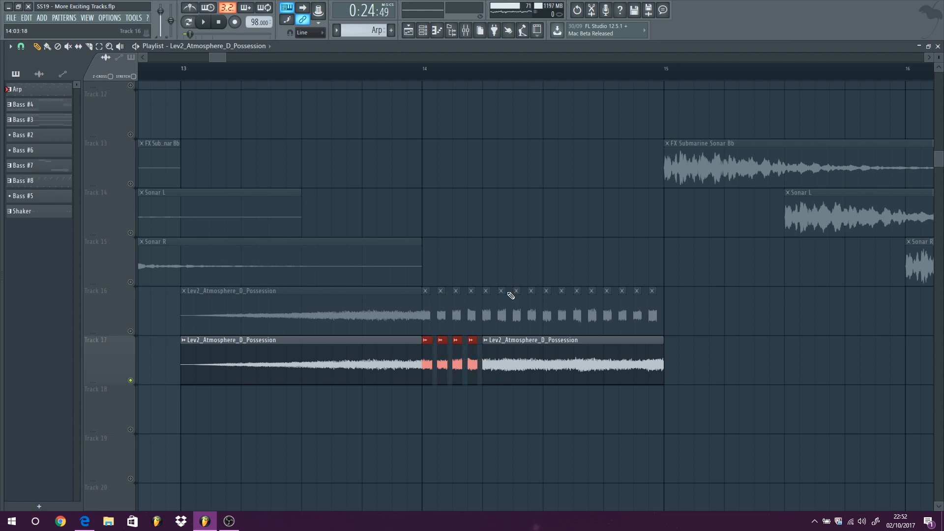
Delete all the Lev2_Atmosphere_D_Possession clips from track 17.
right_click(575, 364)
right_click(305, 357)
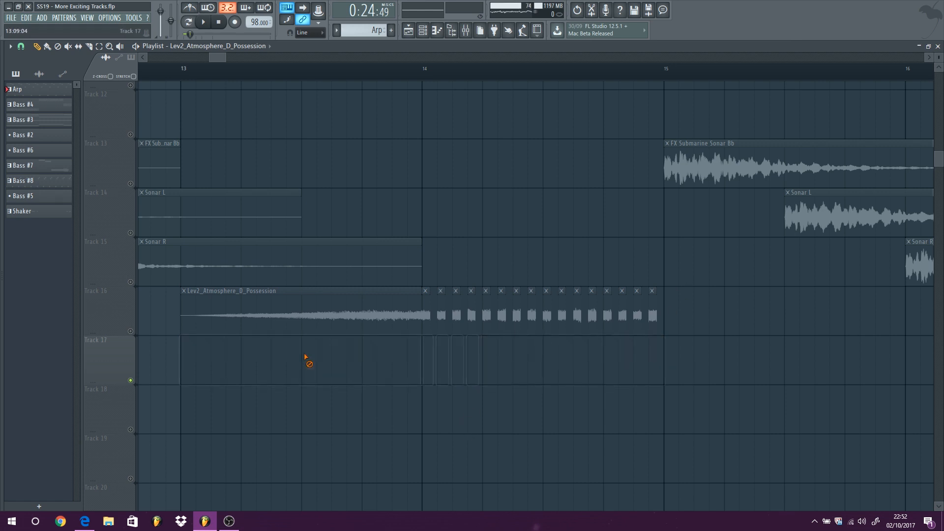
Play the chopped atmosphere clips on track 16 in solo from bar 13.
scroll(326, 158, "down", 6)
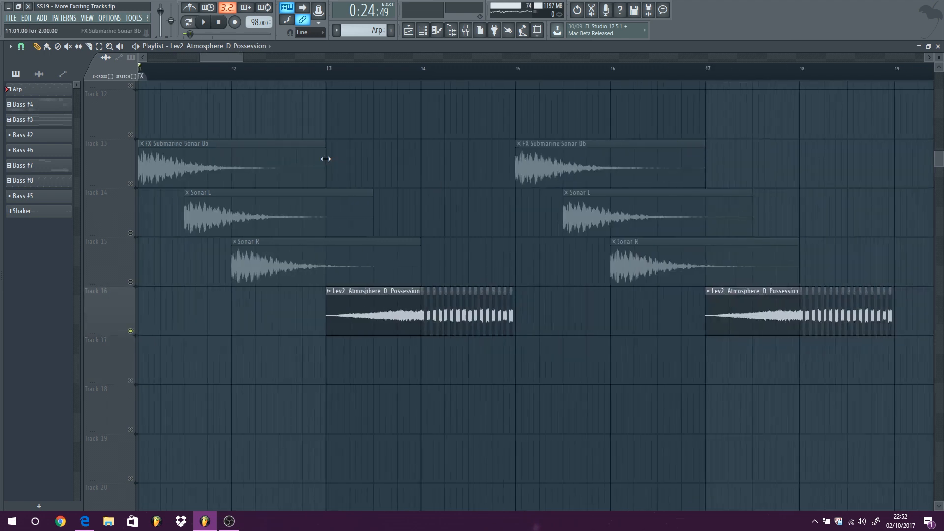
left_click(333, 74)
key("space")
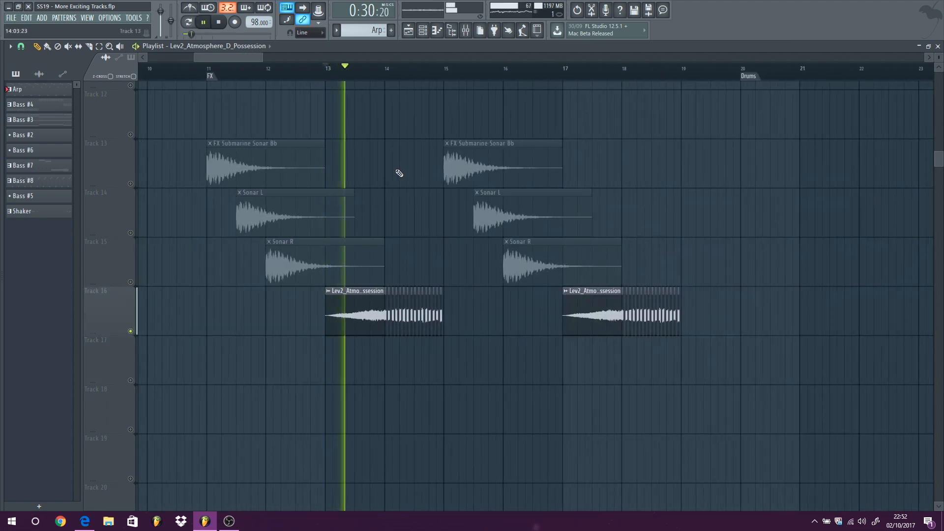
scroll(395, 192, "down", 1)
scroll(395, 207, "down", 2)
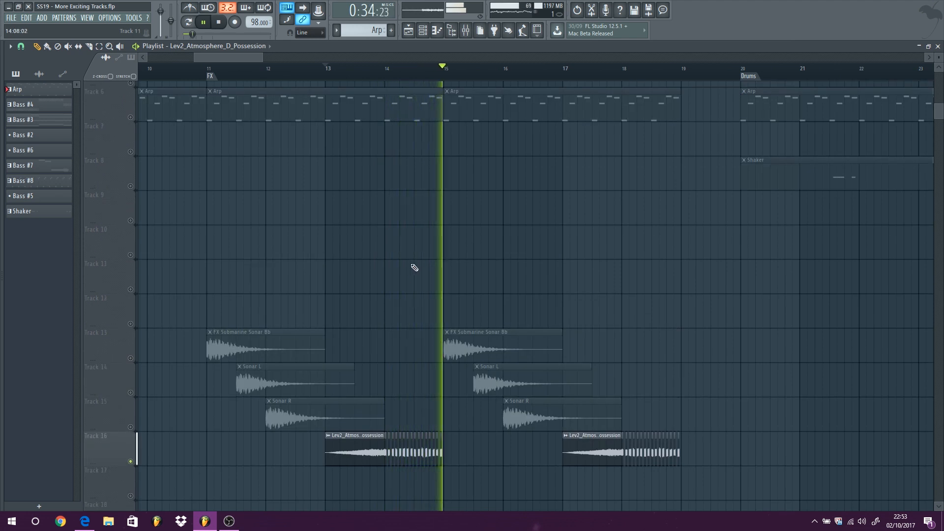
key("space")
Open the atmosphere sample's mixer insert 2 and inspect its Ping pong, ValhallaRoom and FabFilter Pro-Q 2 effects.
double_click(368, 454)
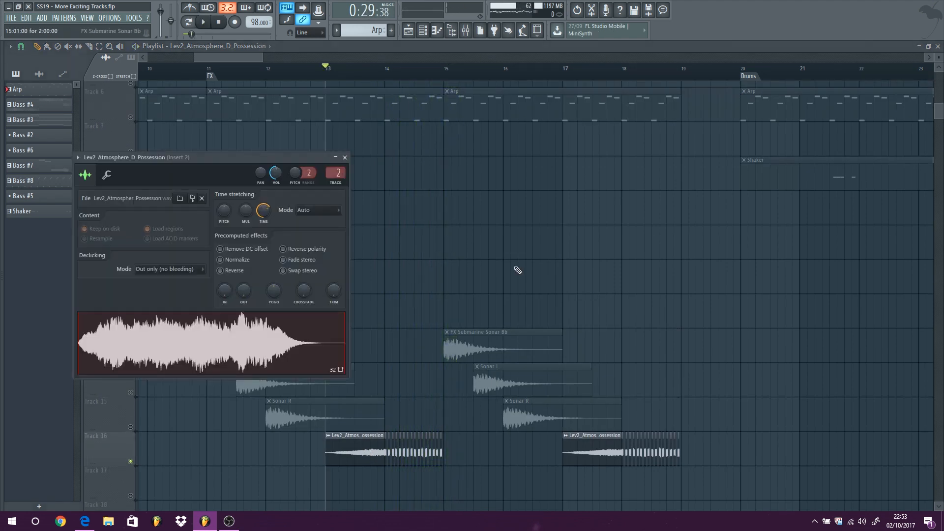
double_click(333, 175)
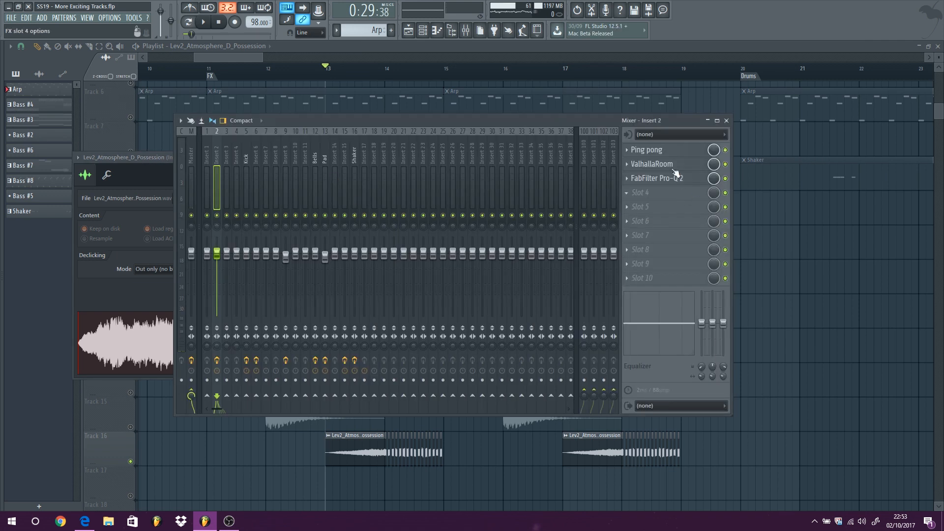
left_click(659, 150)
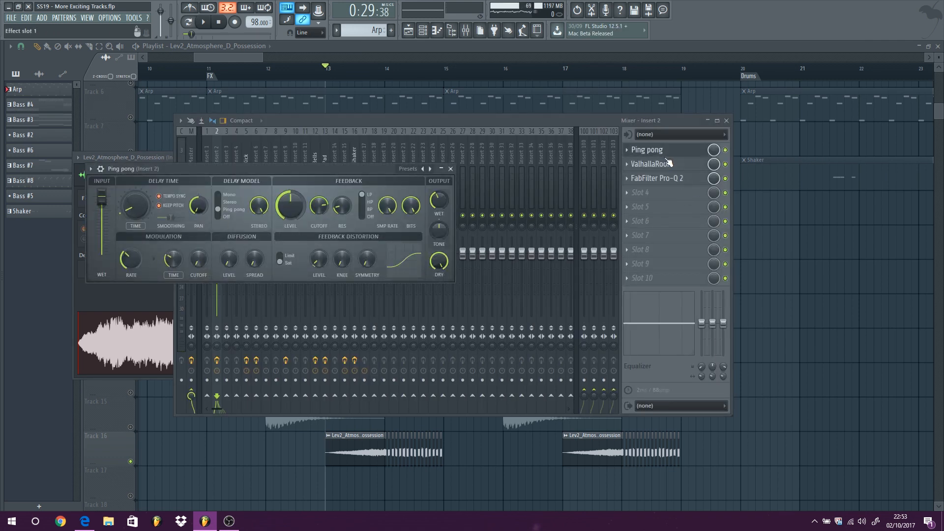
left_click(672, 166)
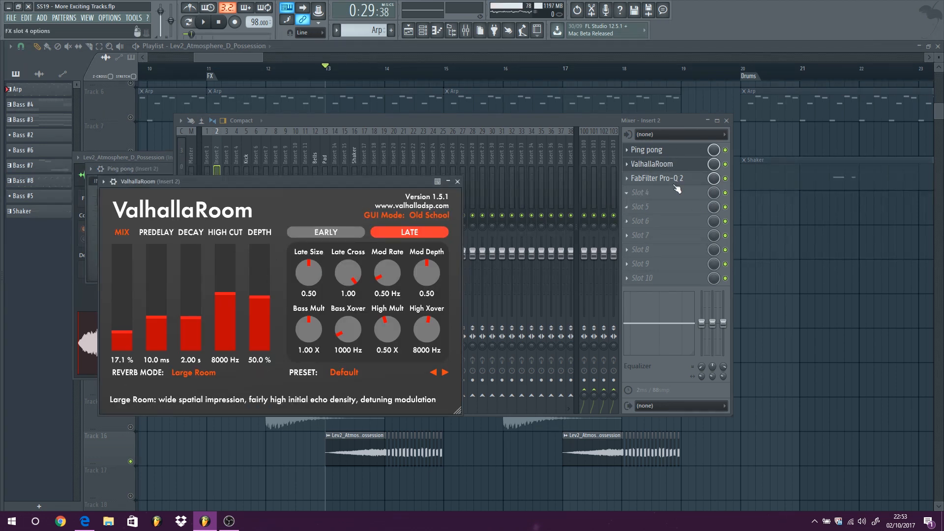
left_click(675, 183)
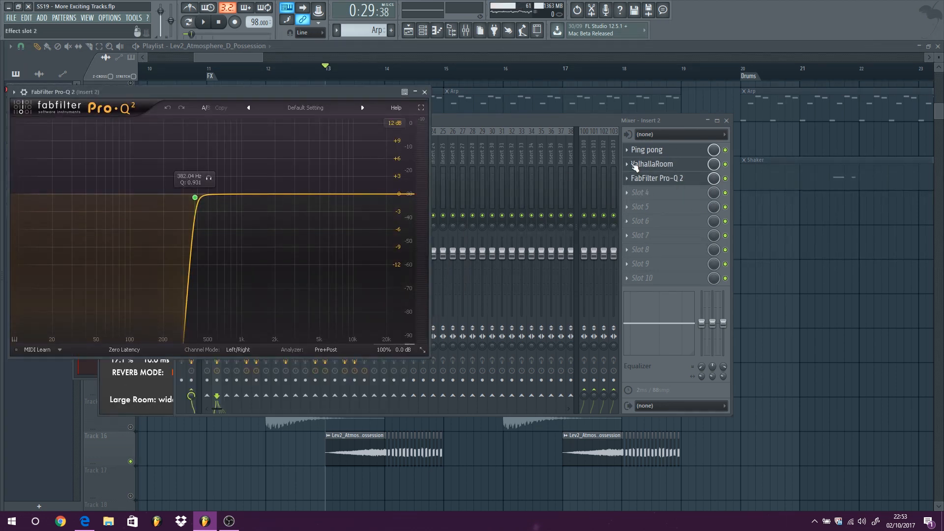
Bypass the three effects on mixer insert 2, play the atmosphere clip from bar 13 and close the mixer.
left_click(725, 150)
key("space")
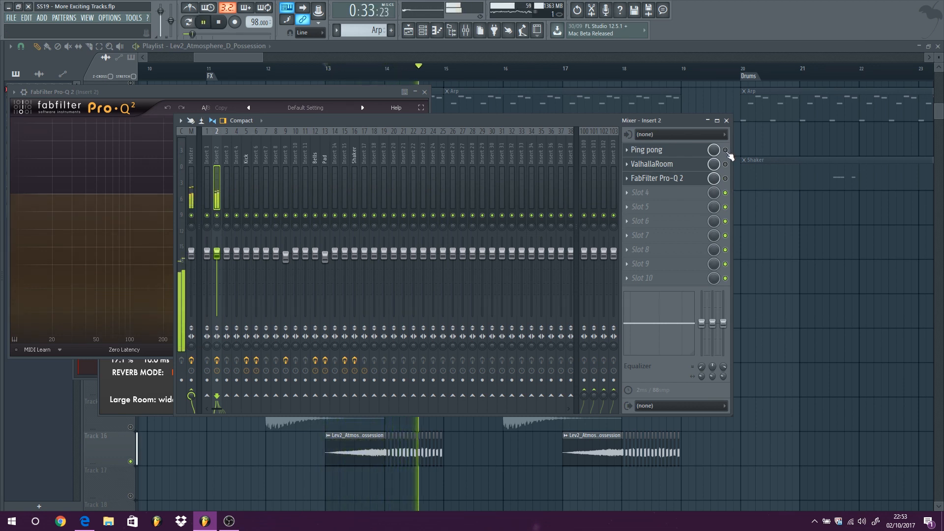
key("space")
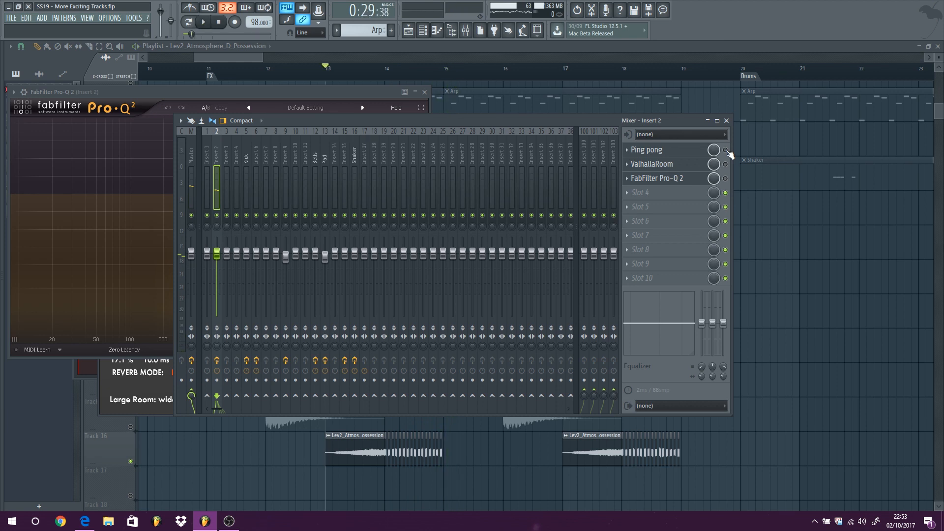
key("F12")
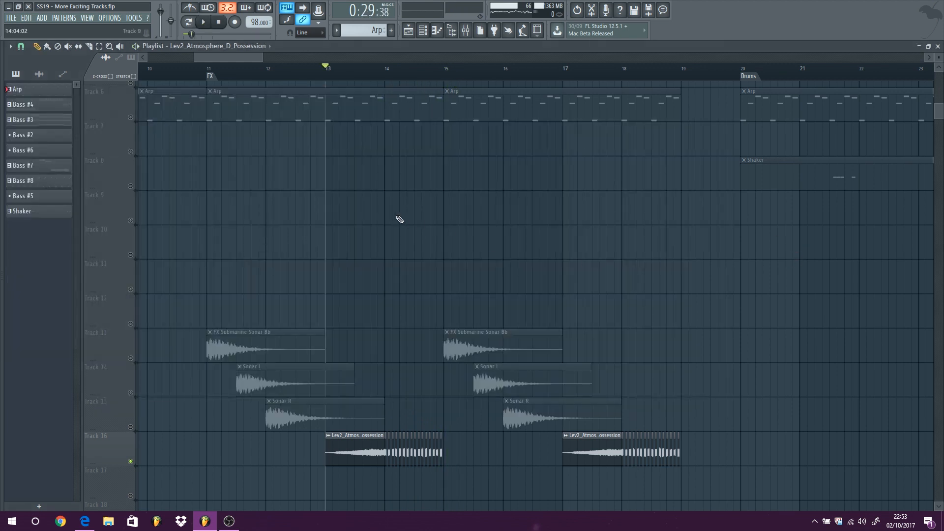
Solo tracks 13 to 15 along with track 16 and play the effects together from the FX marker at bar 11.
scroll(260, 228, "down", 2)
left_click_drag(131, 307, 131, 356)
left_click(210, 74)
key("space")
scroll(339, 207, "down", 2)
scroll(259, 205, "down", 3)
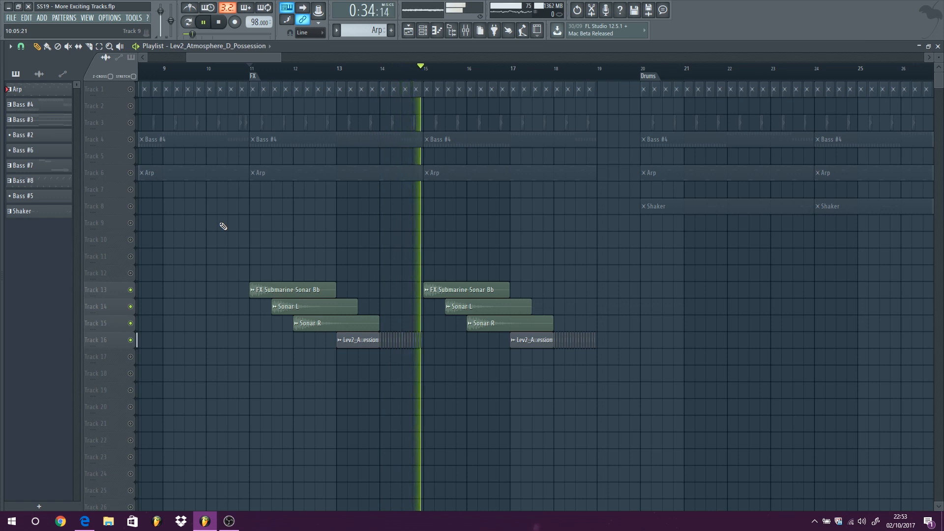
key("space")
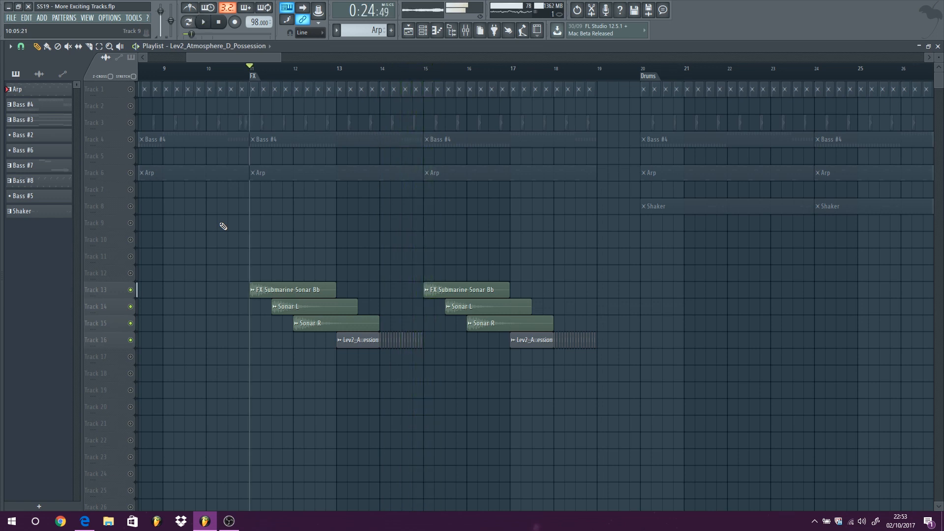
Turn solo off so all tracks are active and play the full arrangement from bar 11.
right_click(130, 90)
right_click(131, 89)
key("space")
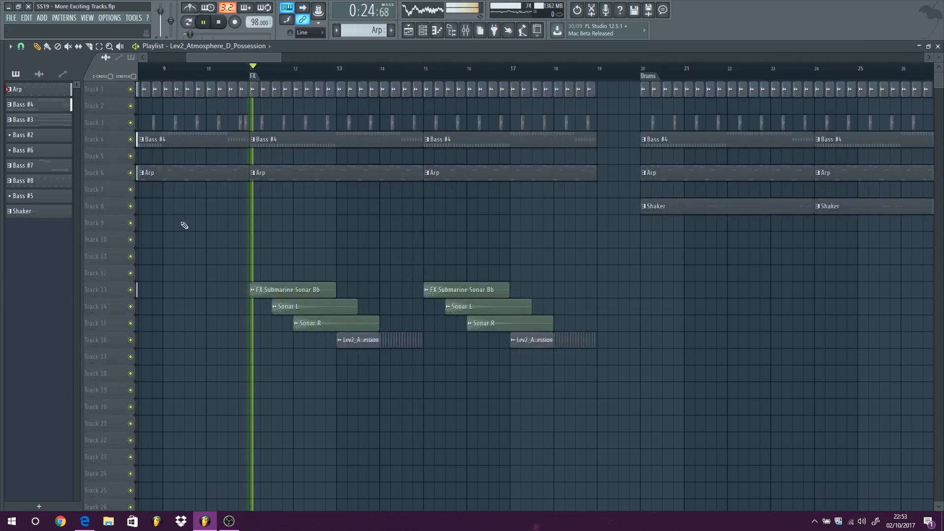
scroll(192, 222, "down", 3)
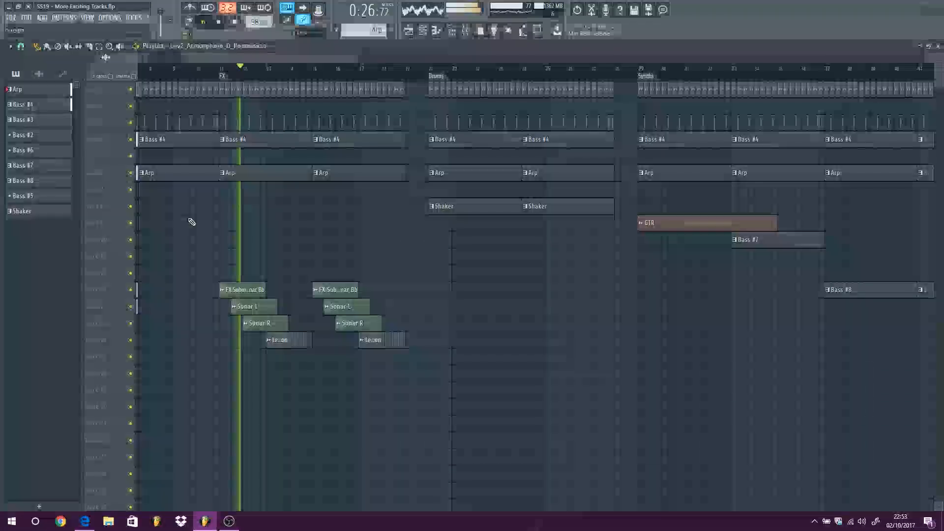
left_click(220, 23)
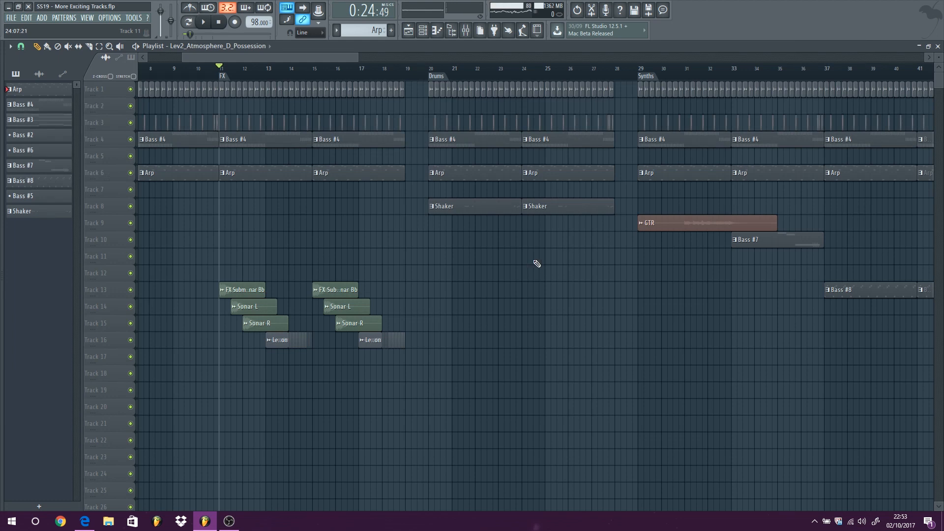
Select the Drums section from bar 20 to bar 28 on the timeline and play it.
scroll(575, 253, "up", 3)
scroll(573, 244, "up", 3)
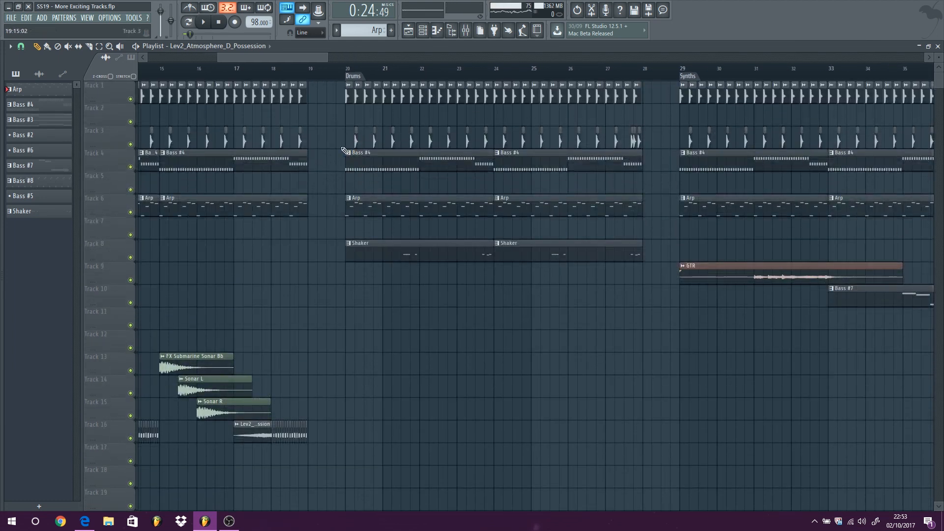
scroll(345, 150, "down", 3)
left_click_drag(348, 75, 526, 78)
key("ctrl+d")
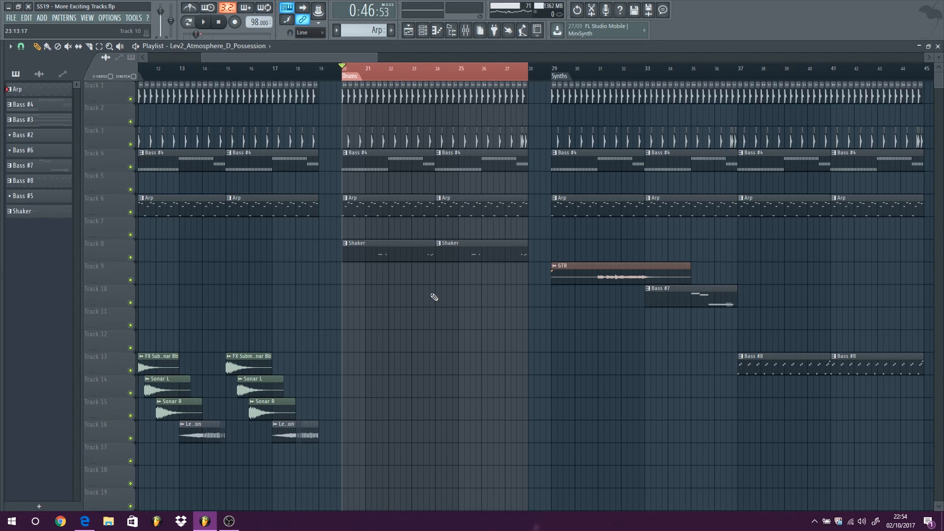
key("space")
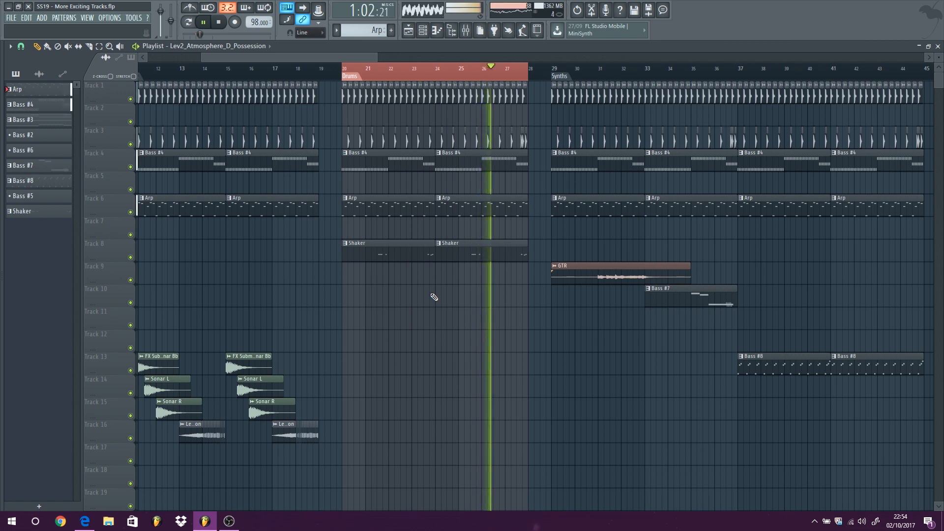
key("space")
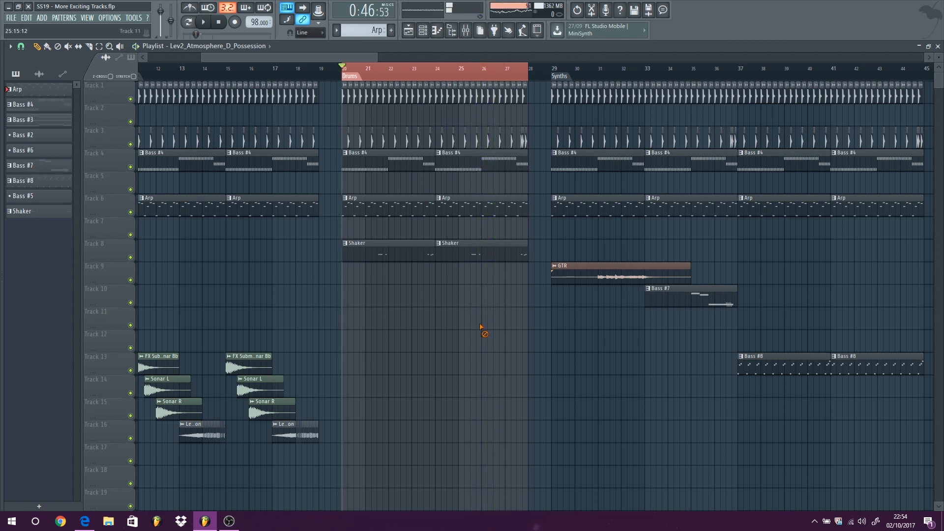
Shrink the playlist window, close FabFilter Pro-Q 2 and open the Shaker pattern's VEDH2 Shake 017 channel in the piano roll.
scroll(482, 326, "down", 3)
double_click(508, 43)
left_click(560, 252)
left_click(195, 96)
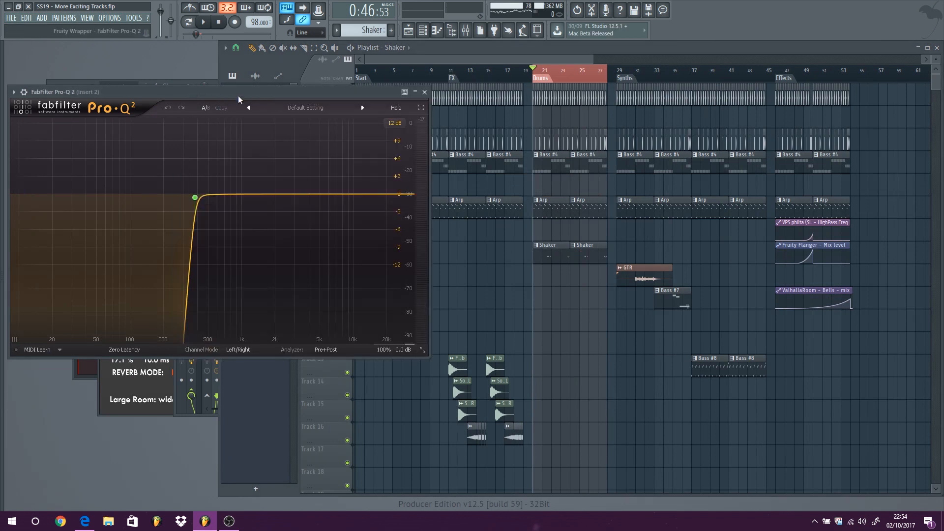
left_click(425, 92)
left_click(555, 257)
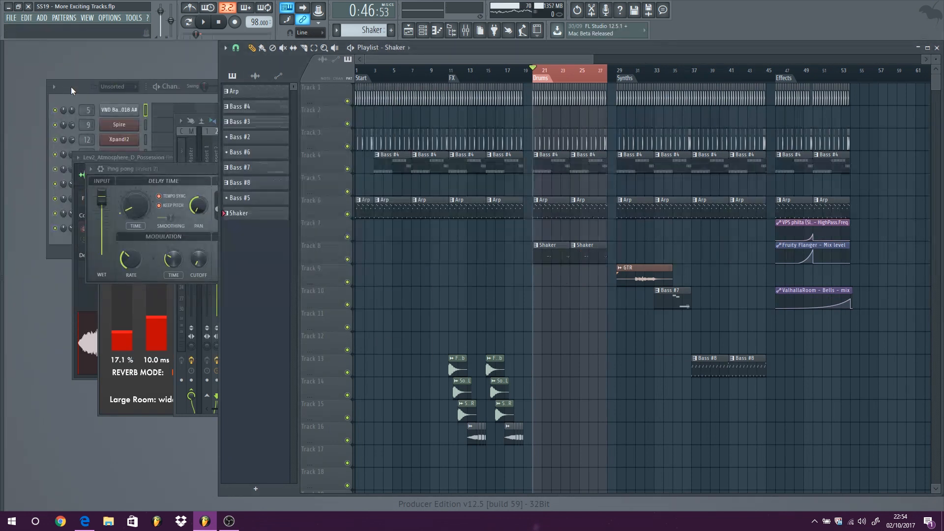
left_click(71, 87)
right_click(134, 186)
left_click(166, 182)
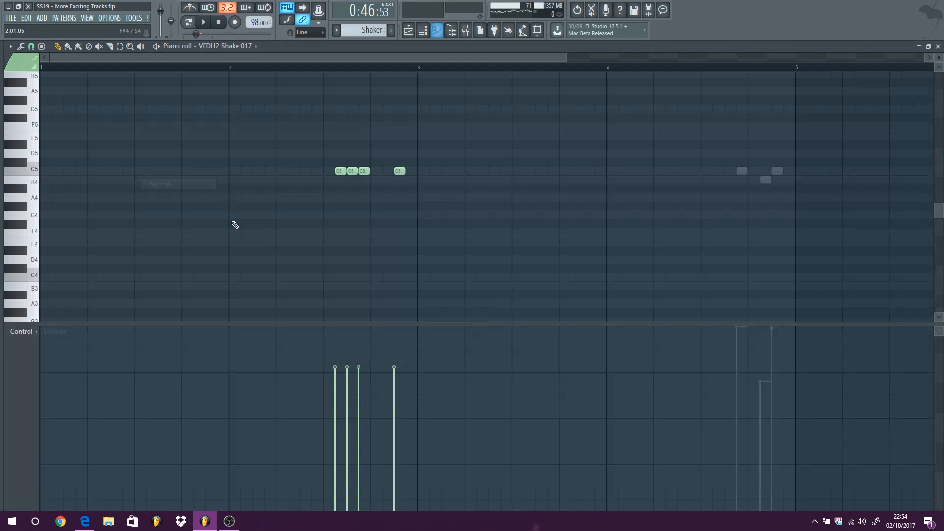
Play the VEDH2 Shake 017 notes from just before the first hit in bar 2.
key("space")
left_click(302, 67)
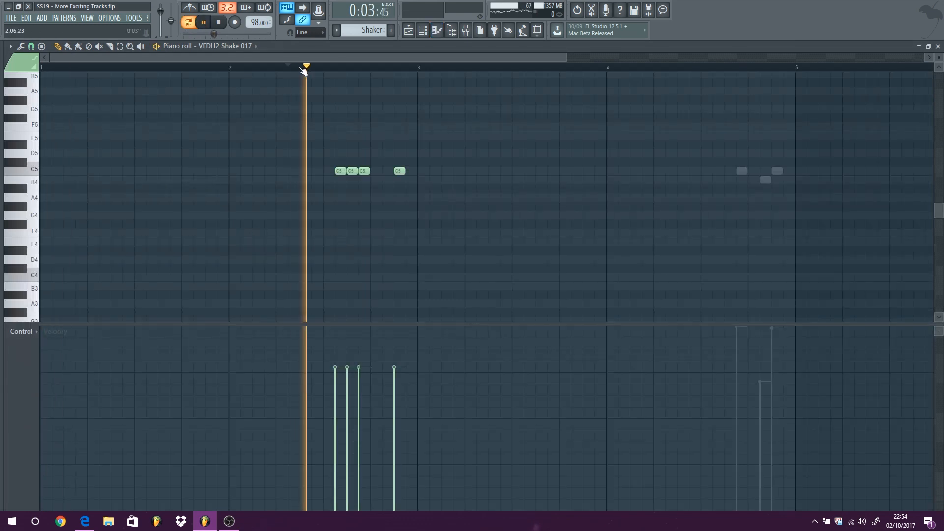
left_click(221, 22)
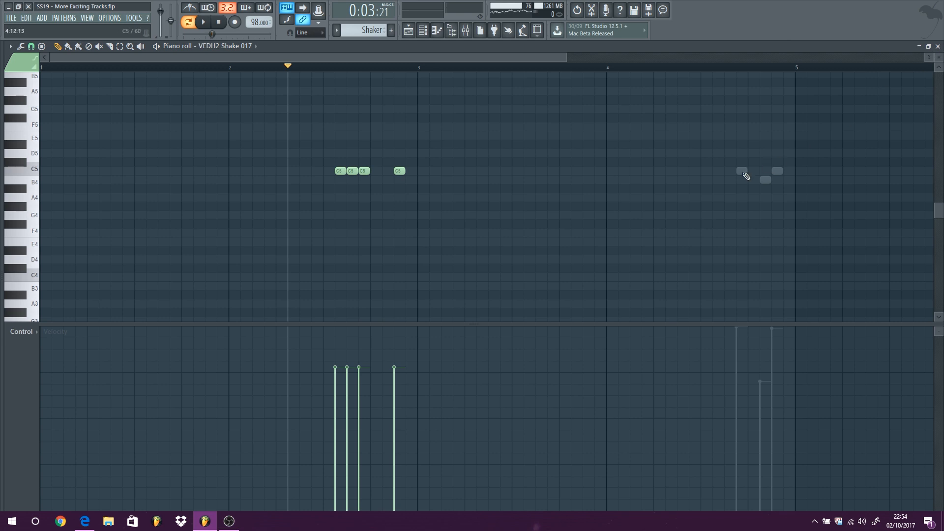
Switch the piano roll to the VEDH2 Percussion 005 notes, close it and reopen that channel's piano roll from the channel rack.
double_click(742, 171)
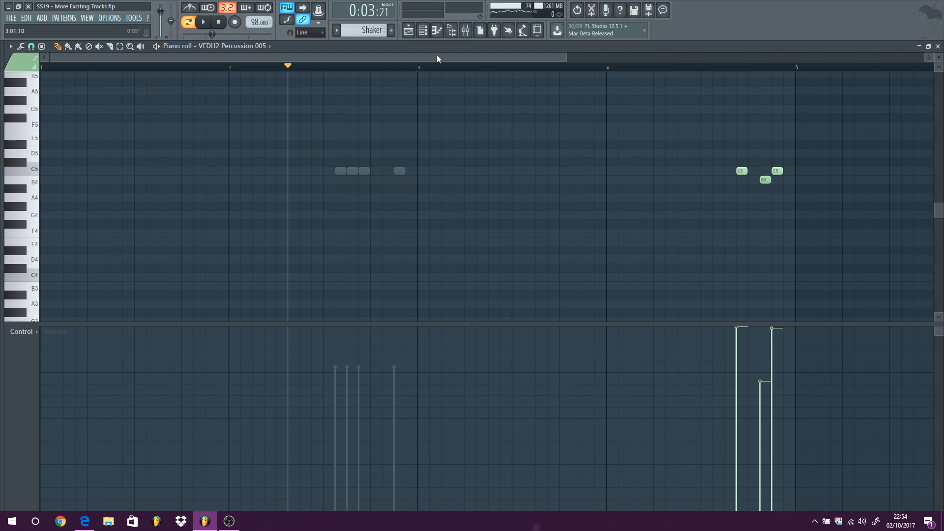
left_click(937, 46)
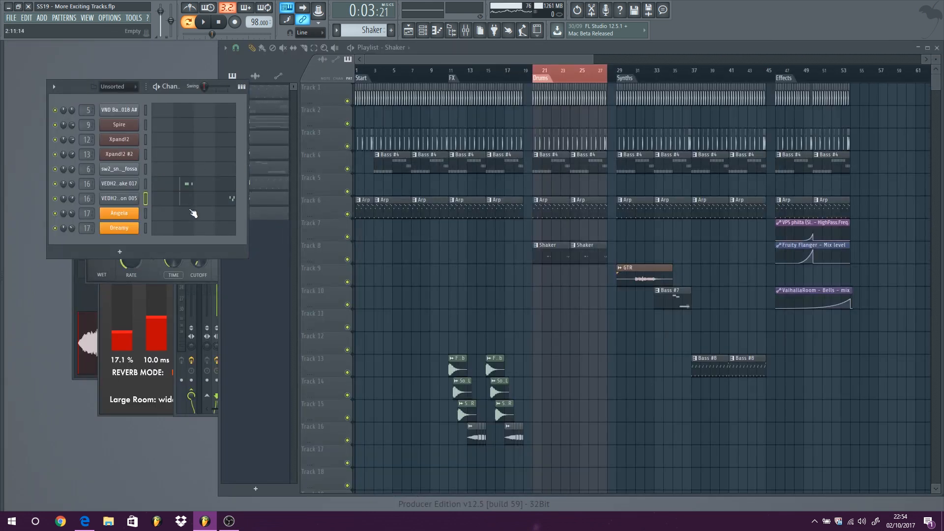
right_click(124, 203)
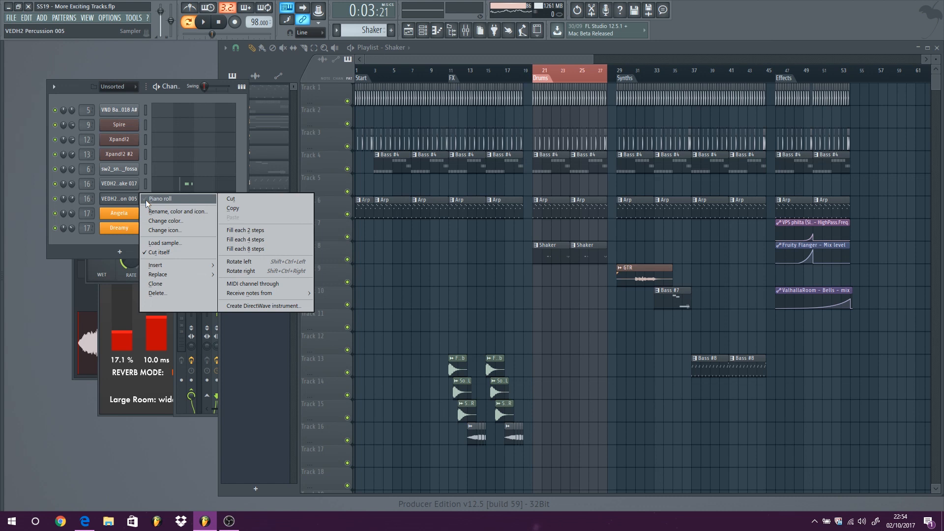
left_click(145, 200)
Turn the Ghost channels helper off and back on in the VEDH2 Percussion 005 piano roll.
left_click(10, 46)
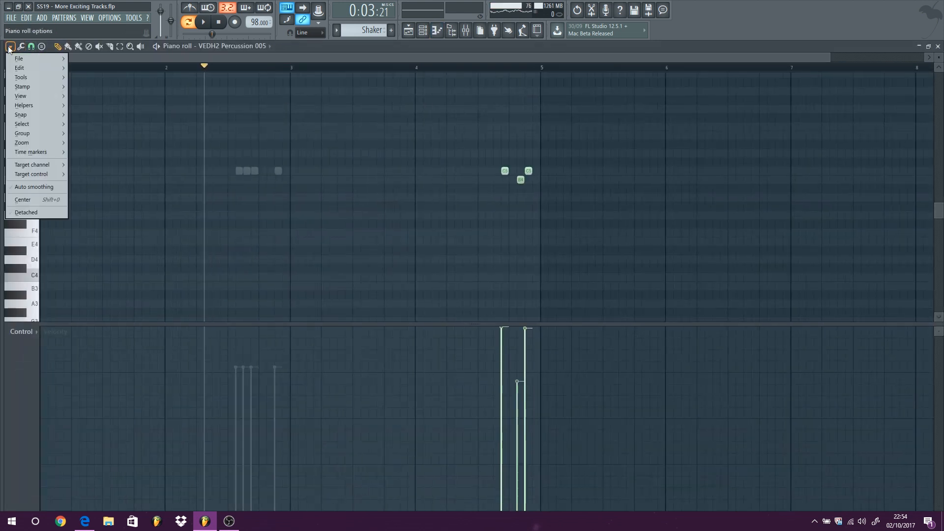
mouse_move(42, 142)
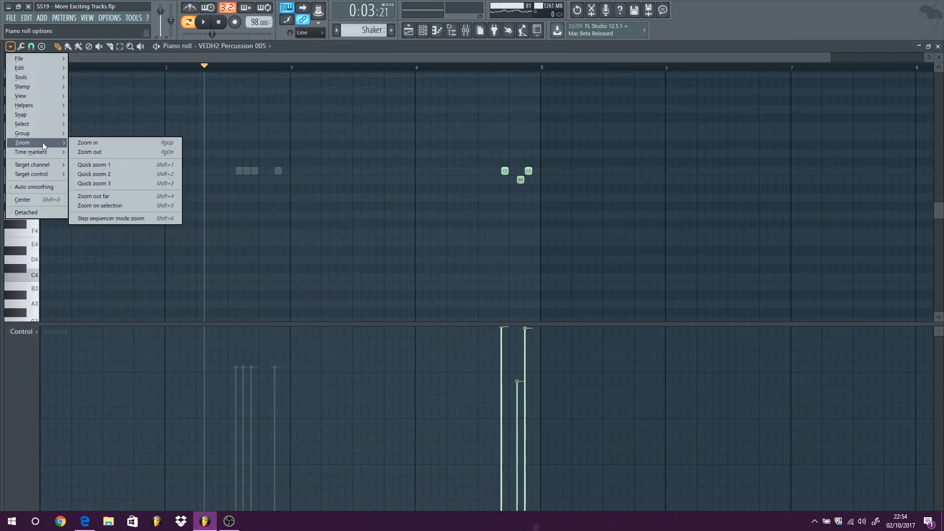
mouse_move(46, 93)
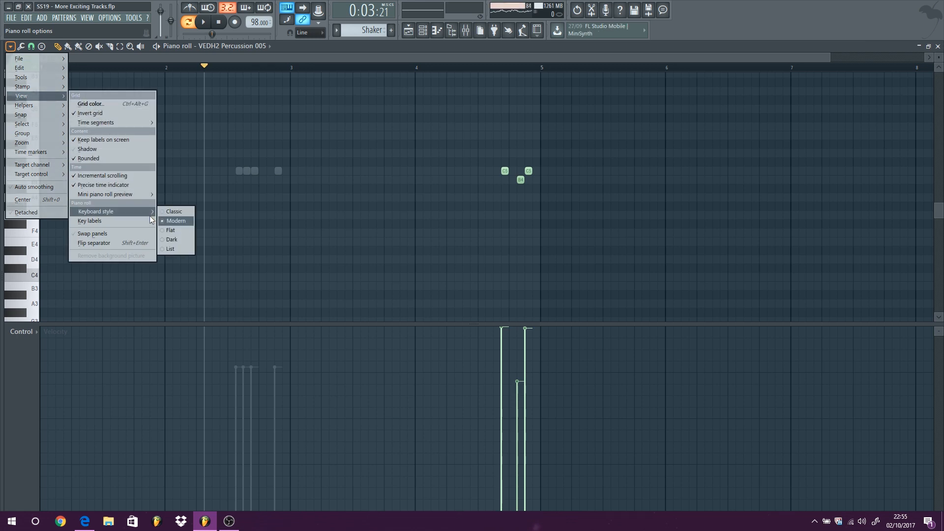
mouse_move(150, 224)
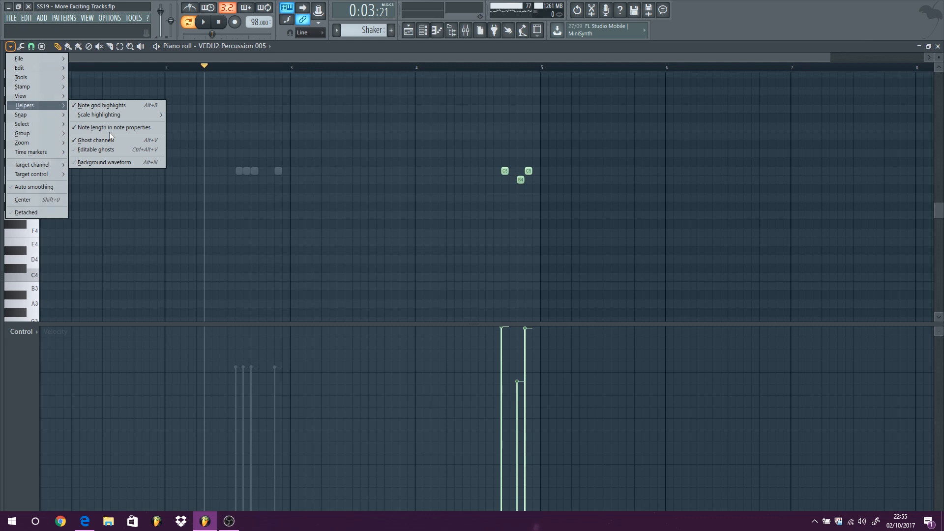
left_click(123, 140)
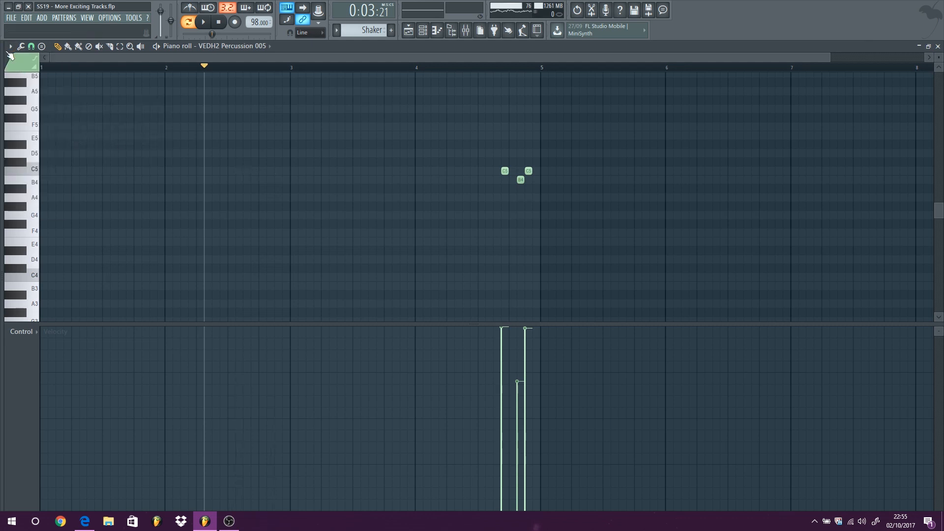
left_click(10, 47)
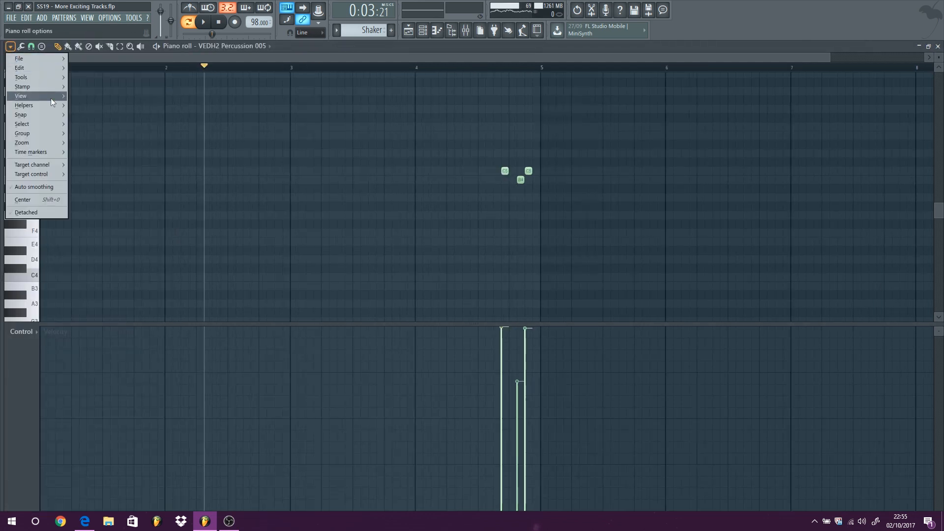
mouse_move(49, 96)
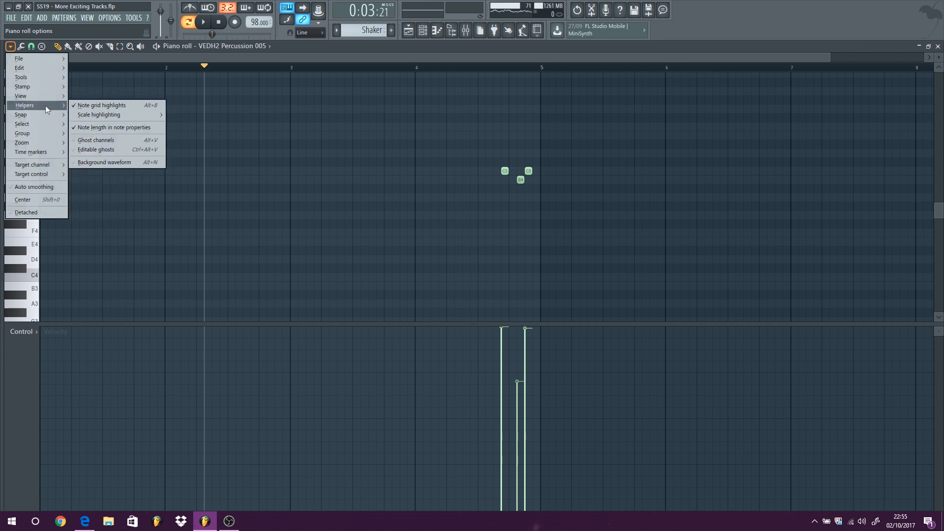
left_click(113, 139)
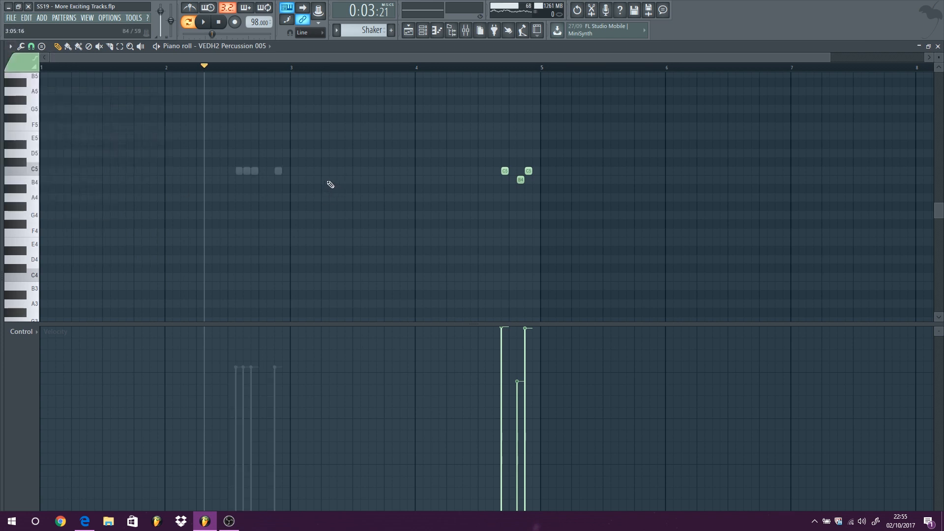
Switch to the VEDH2 Shake 017 notes through their ghosts, return to VEDH2 Percussion 005 and play the Shaker pattern.
double_click(280, 171)
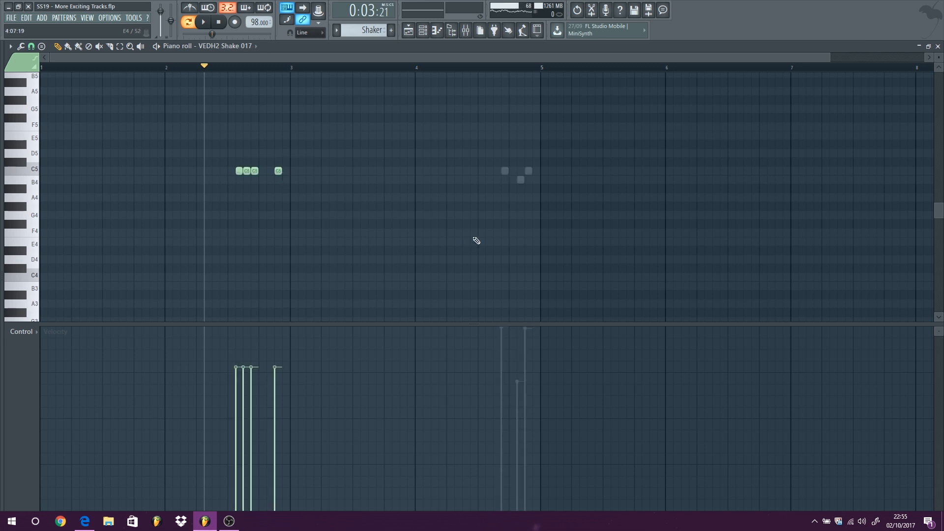
double_click(511, 174)
left_click(203, 21)
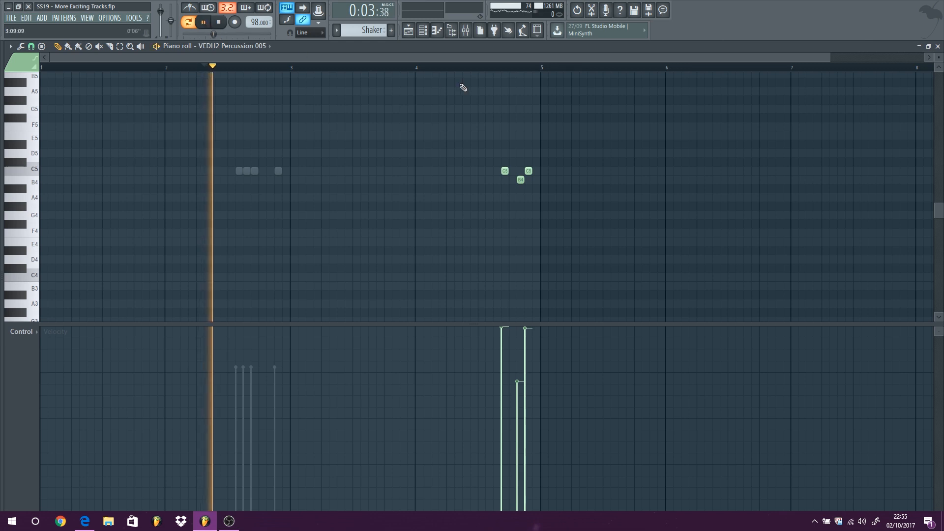
left_click(218, 21)
left_click(219, 22)
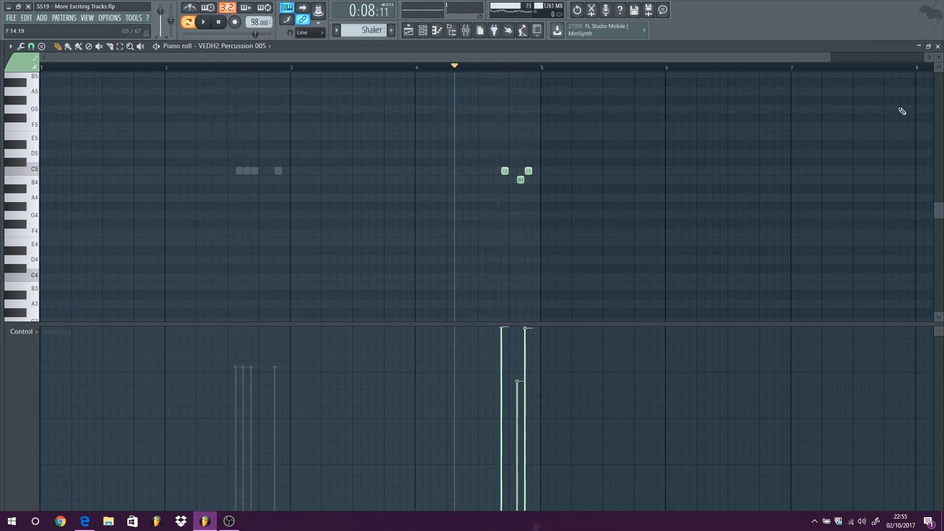
Close the piano roll and inspect the Ping pong effect on the Shaker mixer track, closing the mixer when done.
left_click(937, 46)
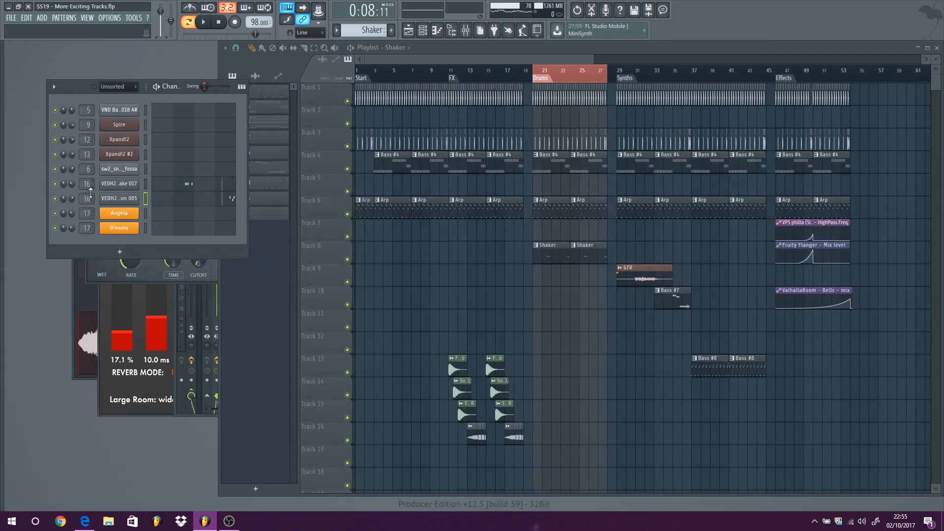
double_click(88, 198)
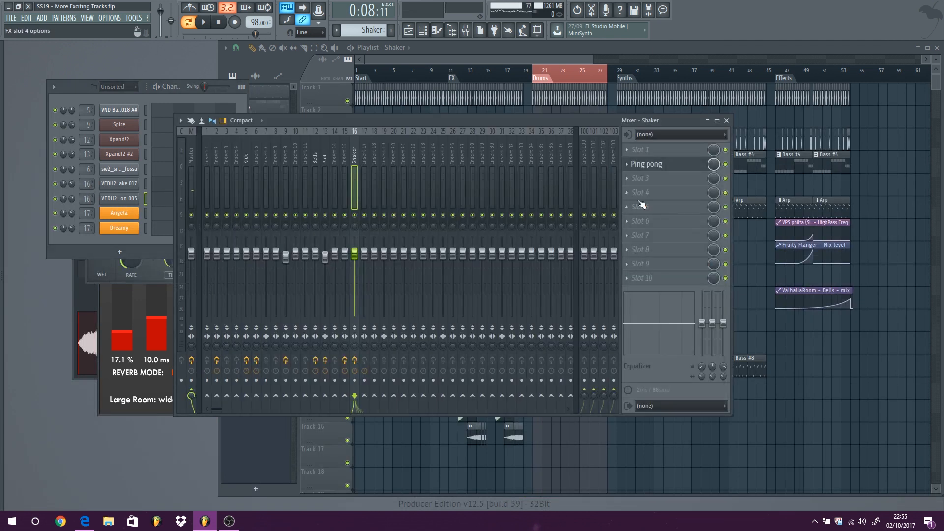
left_click(667, 168)
left_click(541, 177)
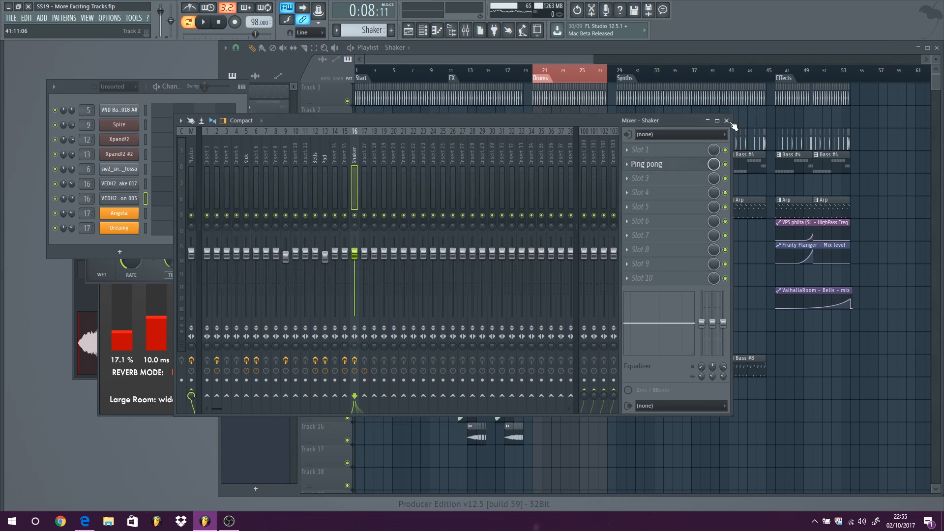
left_click(726, 121)
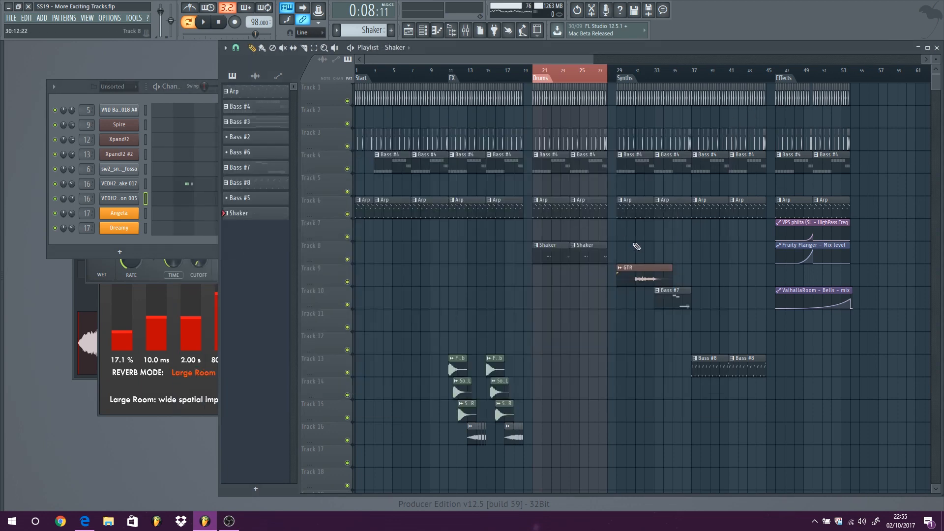
Select the Synths section from bar 29 to bar 45 on the playlist timeline and deselect its clips.
scroll(604, 130, "down", 2)
scroll(839, 175, "up", 3)
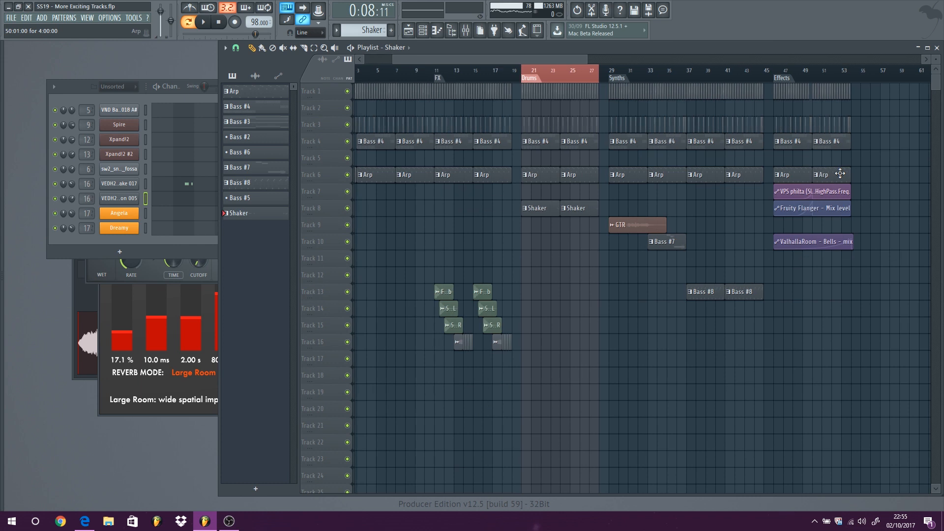
scroll(703, 236, "up", 2)
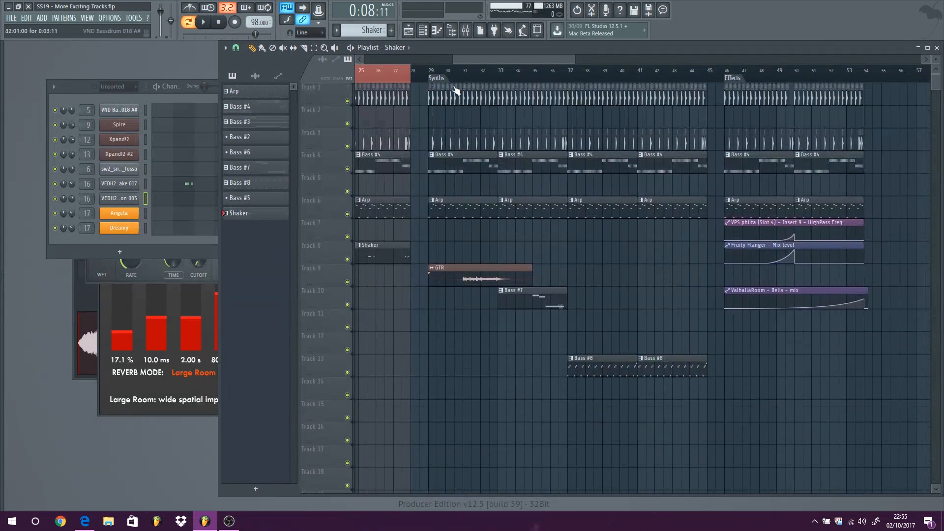
left_click(438, 75)
left_click(437, 75)
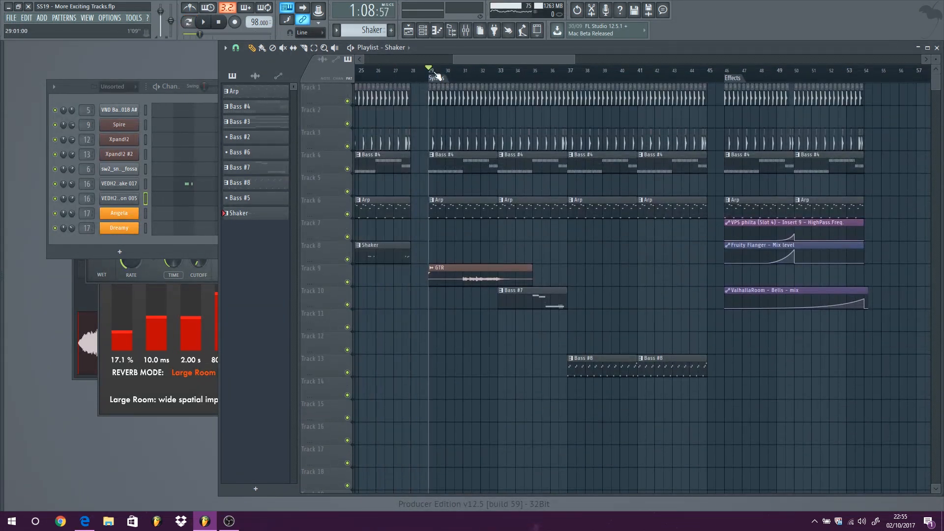
mouse_move(437, 74)
left_mouse_down()
mouse_move(712, 84)
mouse_move(702, 82)
left_mouse_up()
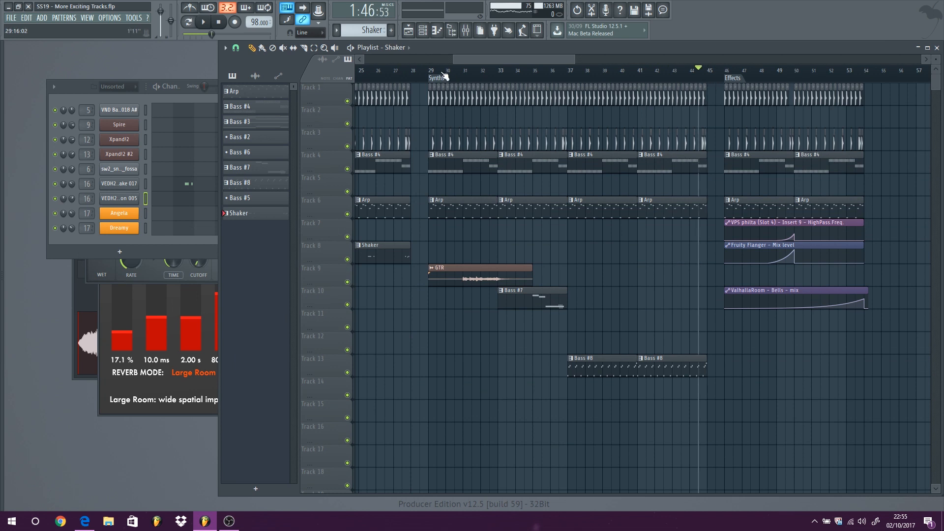
left_click_drag(435, 74, 700, 84)
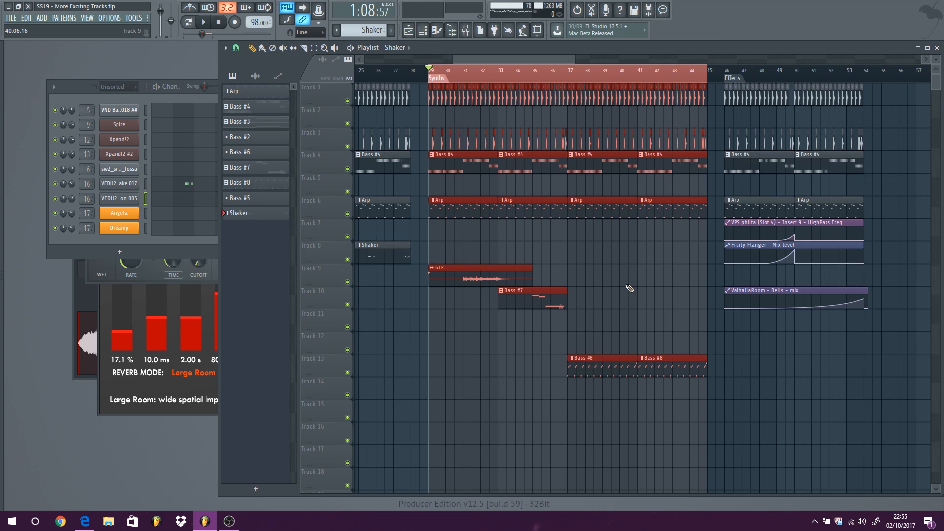
key("ctrl+d")
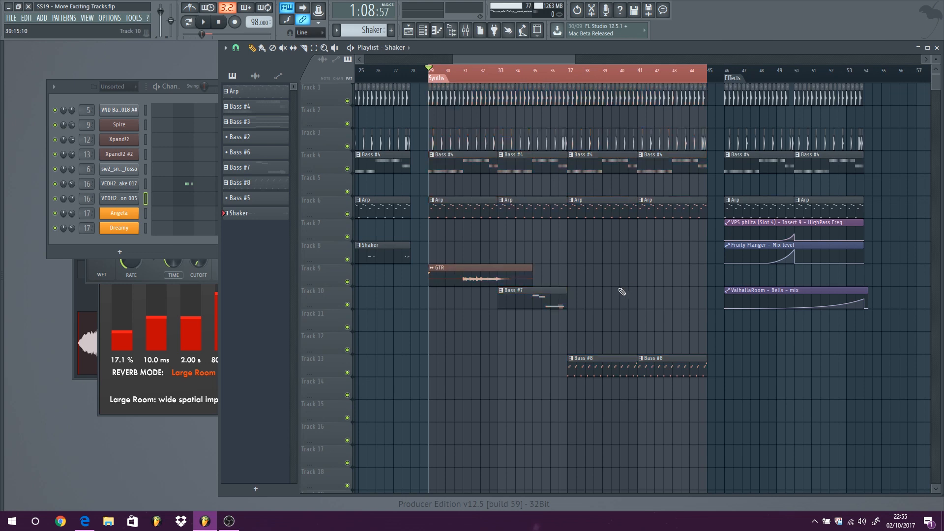
Select the GTR clip on Track 9 and play the Synths section from bar 29.
scroll(628, 297, "up", 2)
scroll(489, 280, "down", 1)
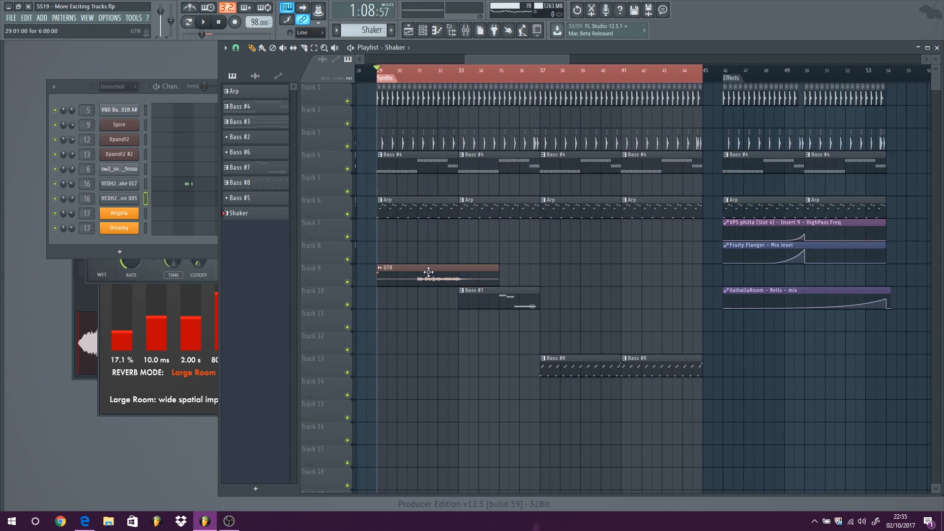
left_click(423, 269)
left_click(203, 22)
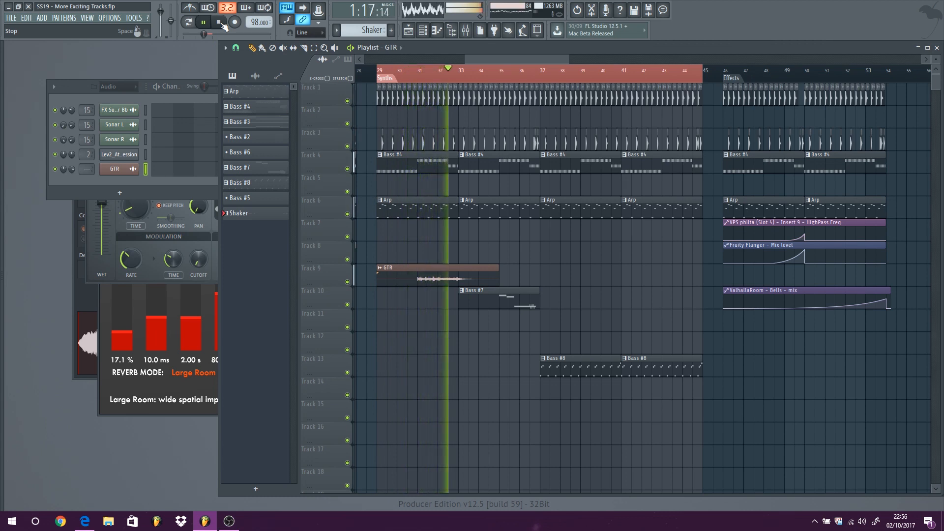
left_click(219, 22)
Select the Bass #7 clip, clear the timeline selection and play from bar 33, muting Track 13 during playback.
left_click(494, 300)
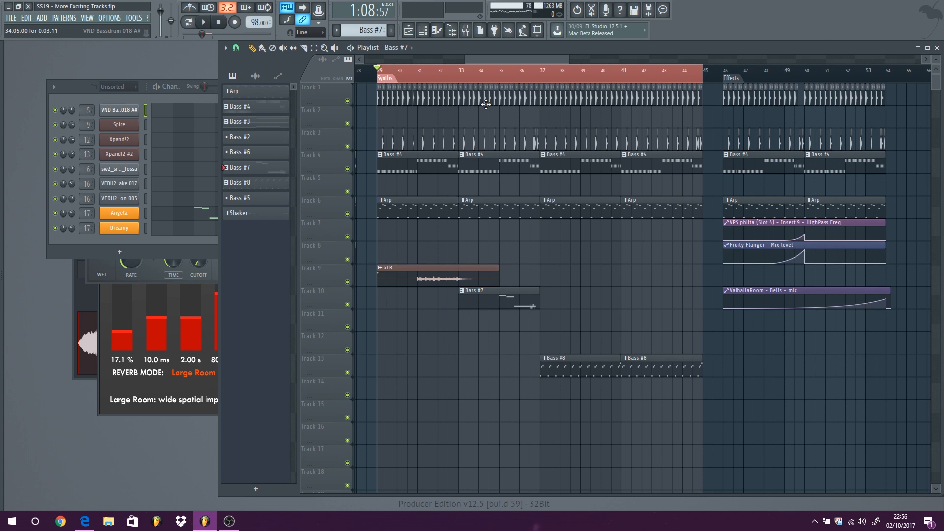
left_click(464, 77)
key("d")
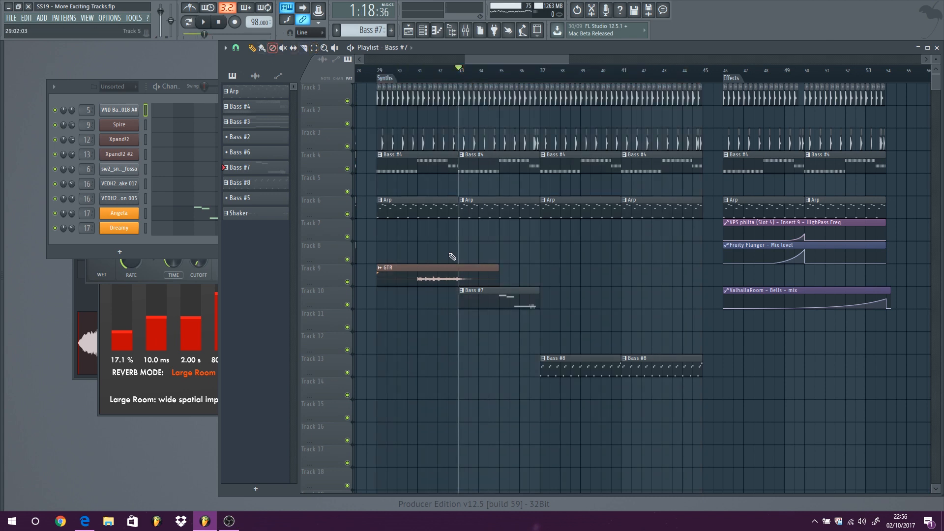
left_click(208, 24)
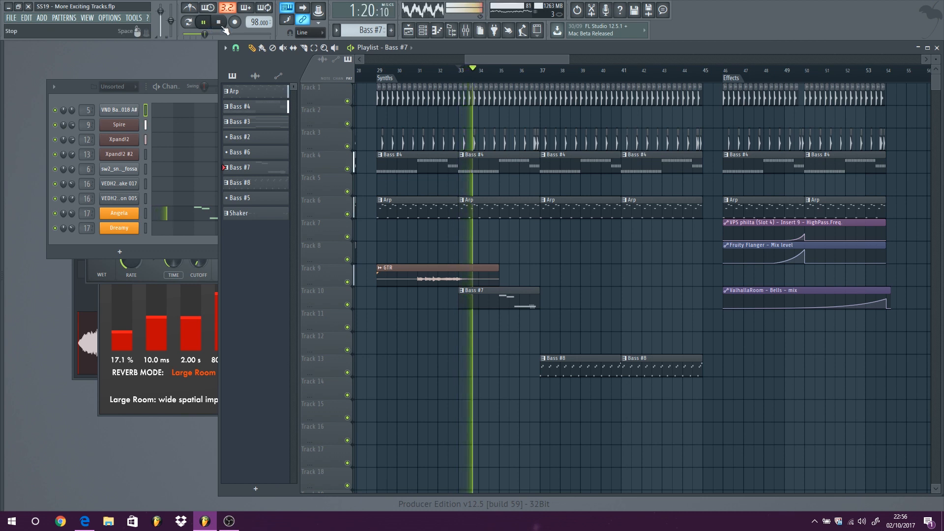
left_click(347, 372)
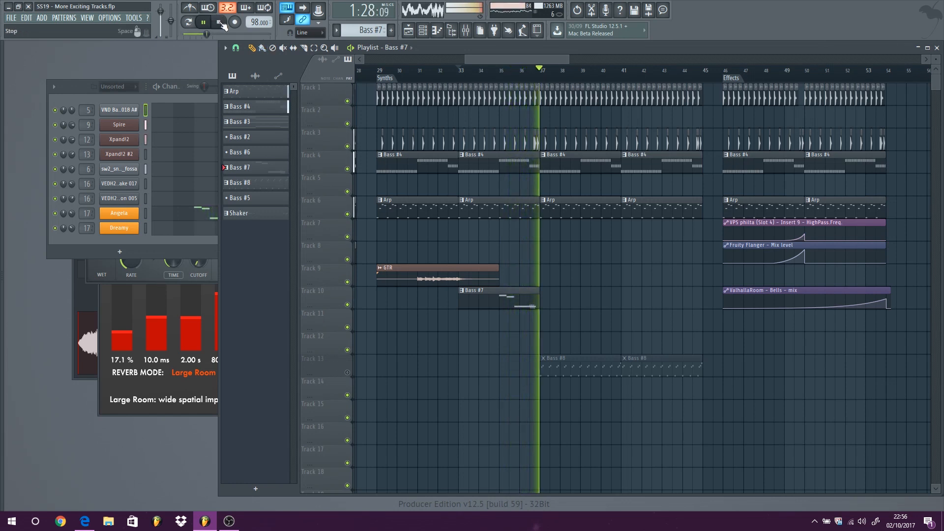
left_click(221, 23)
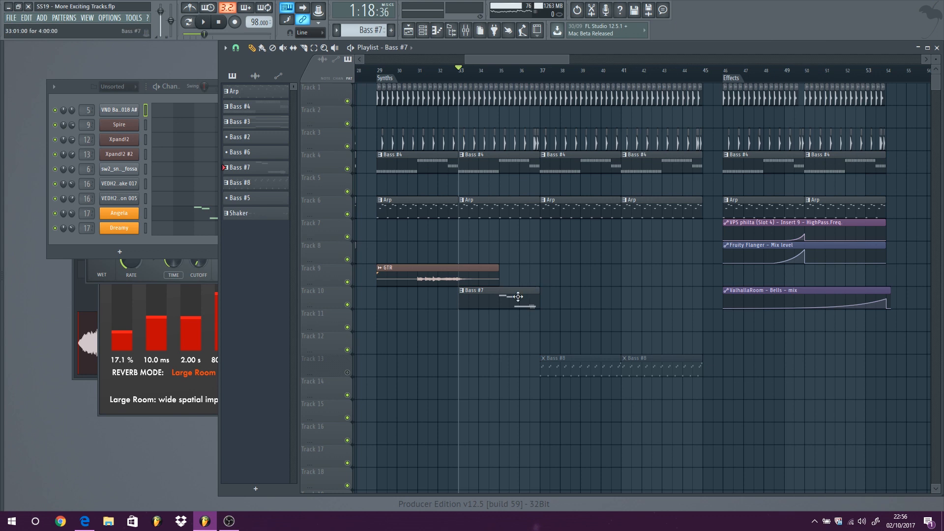
Open the Angela channel's Sytrus window, move it off the channel rack and view Angela's Bass #7 notes in the piano roll.
left_click(123, 214)
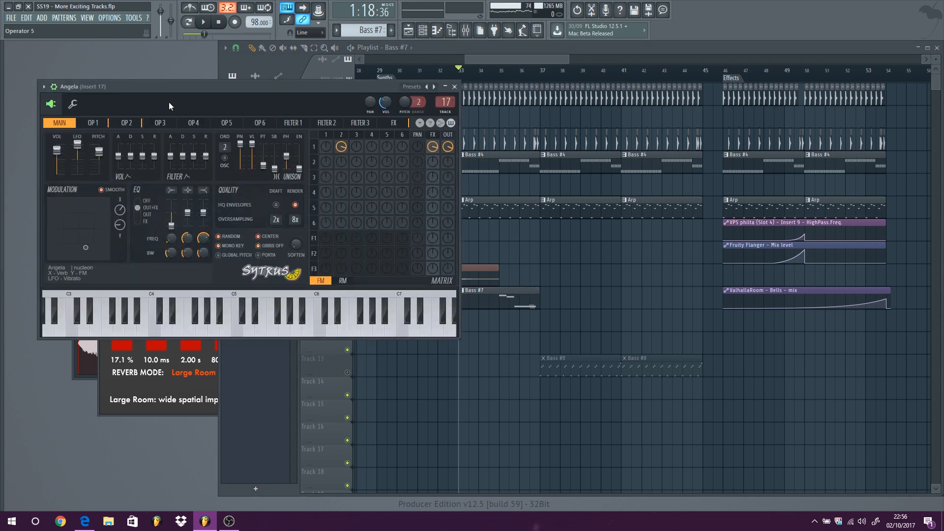
left_click_drag(164, 93, 441, 94)
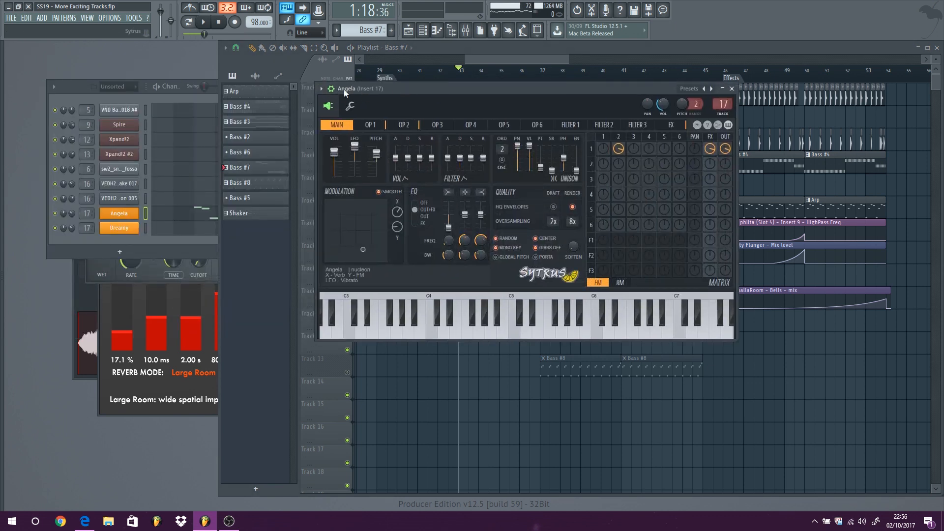
right_click(148, 209)
left_click(155, 213)
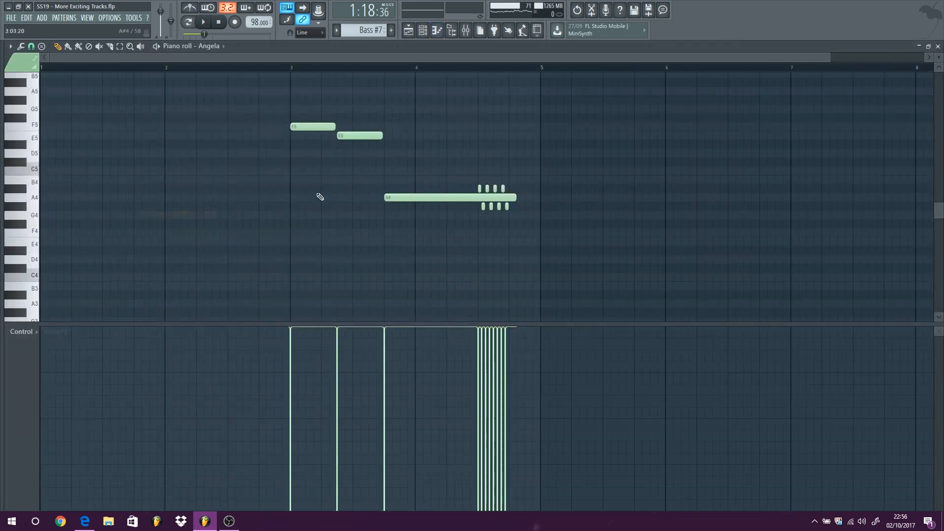
scroll(281, 121, "down", 2)
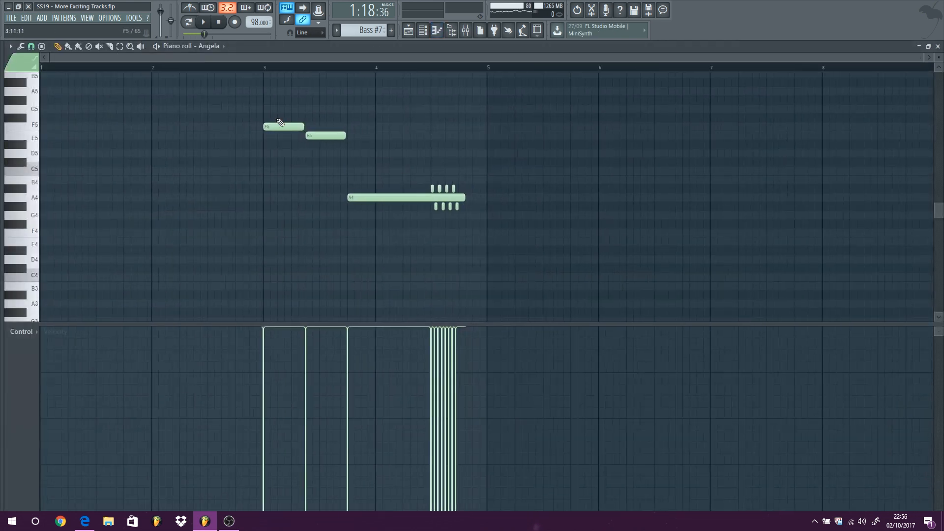
left_click(937, 46)
View the Arp pattern's Xpand!2 notes in the piano roll and open the Bass #3 clip on Track 7 for comparison.
left_click(645, 47)
double_click(558, 211)
scroll(471, 104, "down", 1)
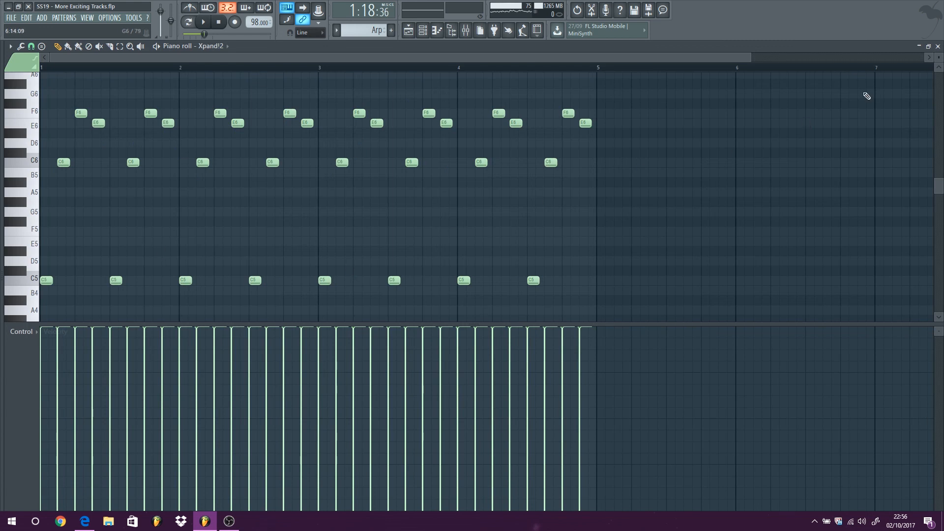
left_click(937, 46)
scroll(642, 180, "down", 5)
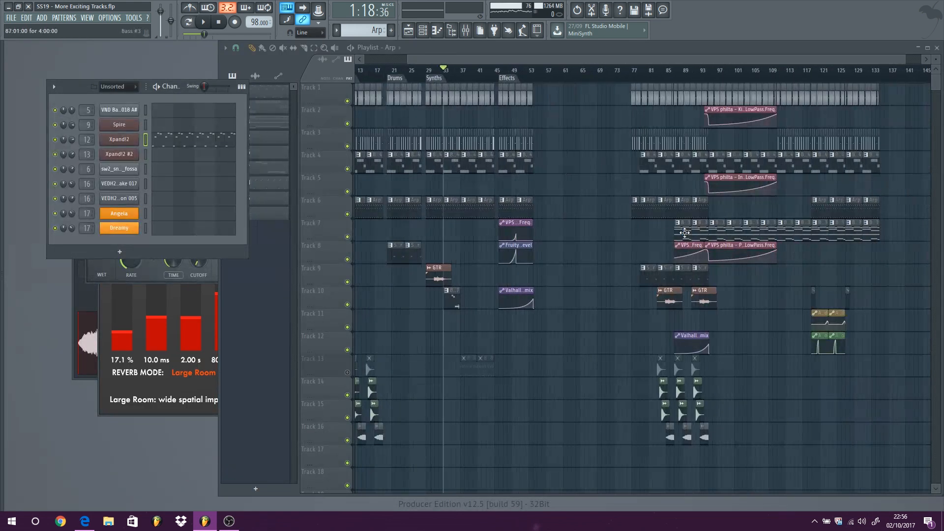
double_click(700, 227)
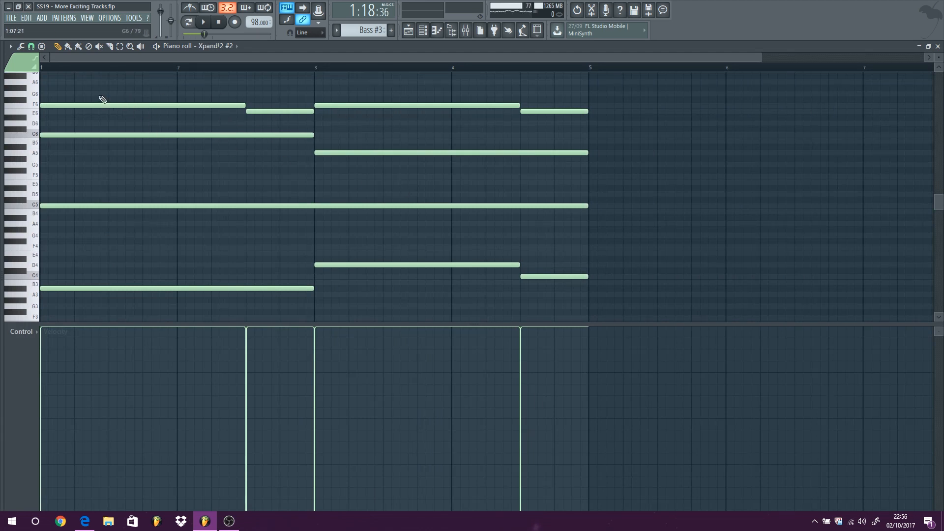
Audition the upper chord notes between A5 and E6 on the Xpand!2 #2 piano roll keyboard, and return to the playlist.
left_click(36, 111)
left_click(37, 153)
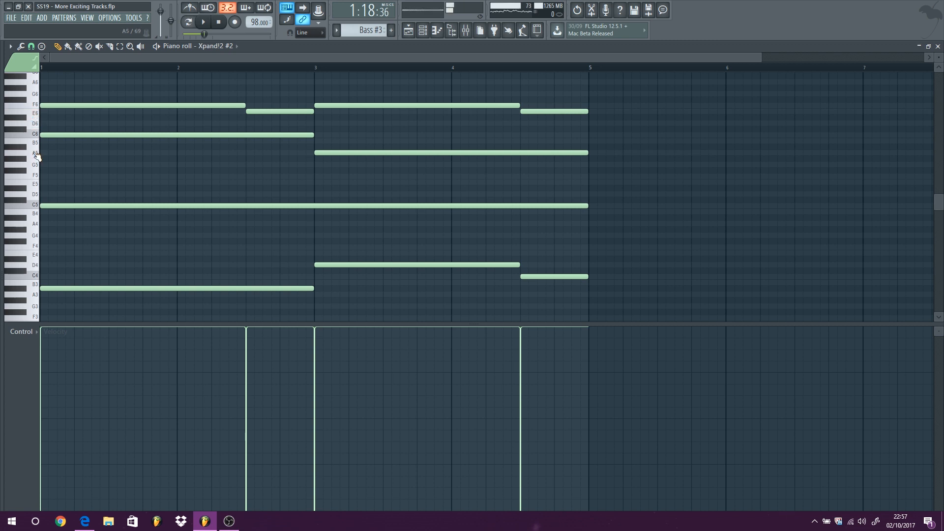
left_click(38, 113)
left_click(39, 113)
left_click(36, 138)
left_click(937, 46)
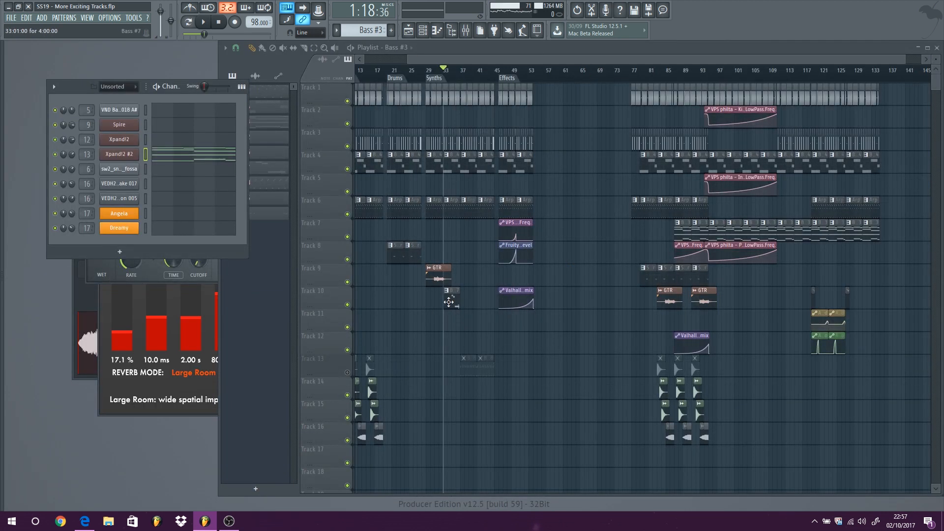
Open Angela's Bass #7 notes in the piano roll and play the pattern on its own from bar 3.
left_click(449, 302)
right_click(126, 214)
left_click(154, 213)
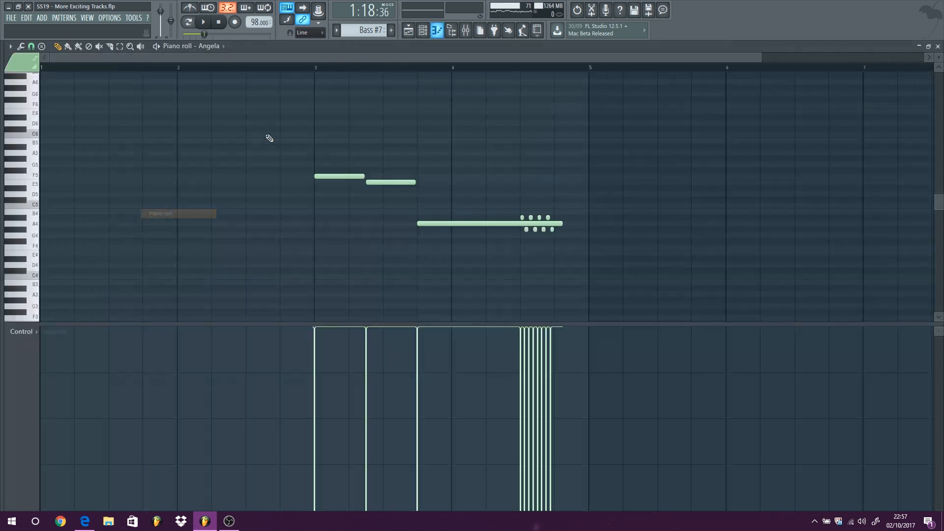
key("space")
left_click(260, 67)
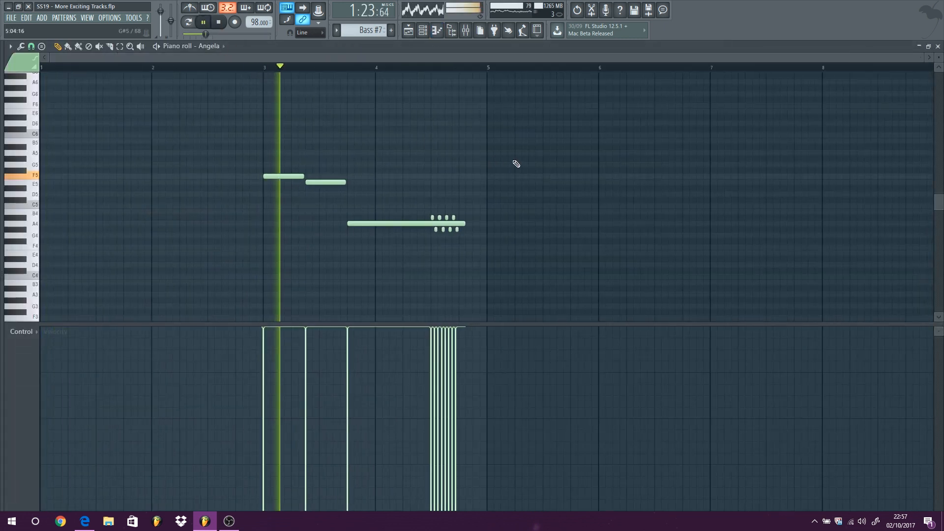
key("l")
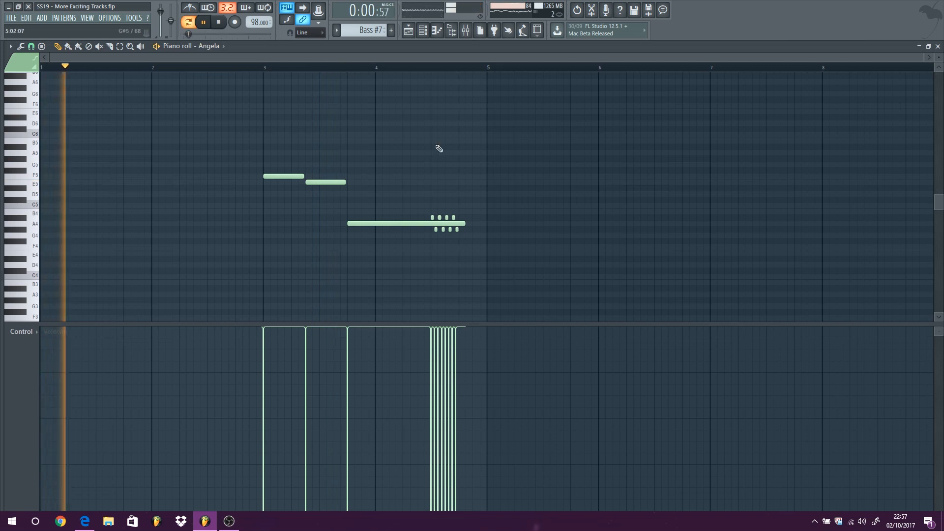
left_click(267, 67)
scroll(513, 166, "up", 2)
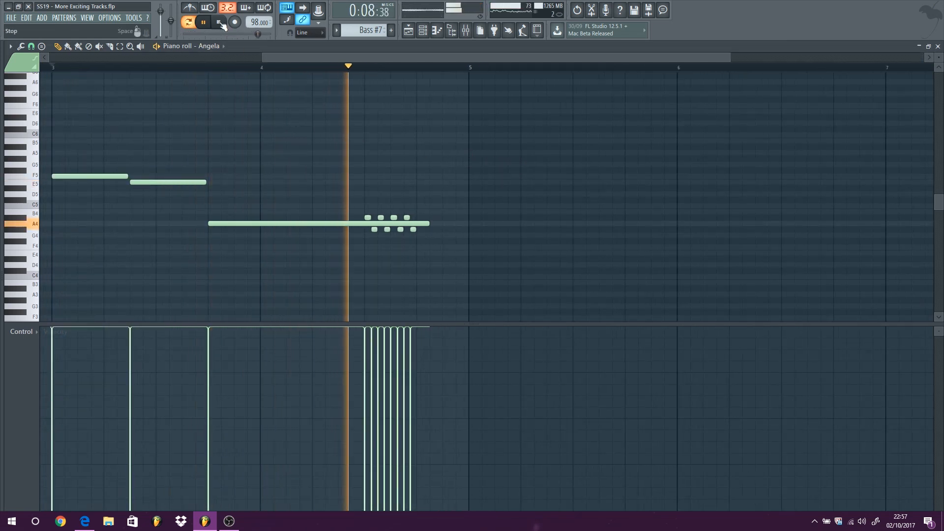
left_click(219, 22)
Set the piano roll snap to 1/2 step, place a trial A#4 note after the bar 4 trill and delete it.
left_click_drag(937, 57, 937, 36)
scroll(421, 190, "up", 3)
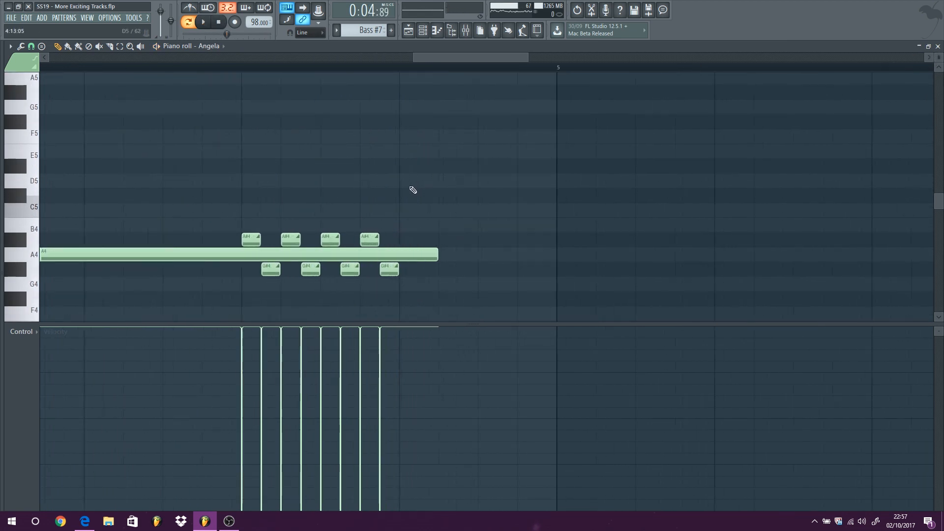
scroll(413, 190, "up", 2)
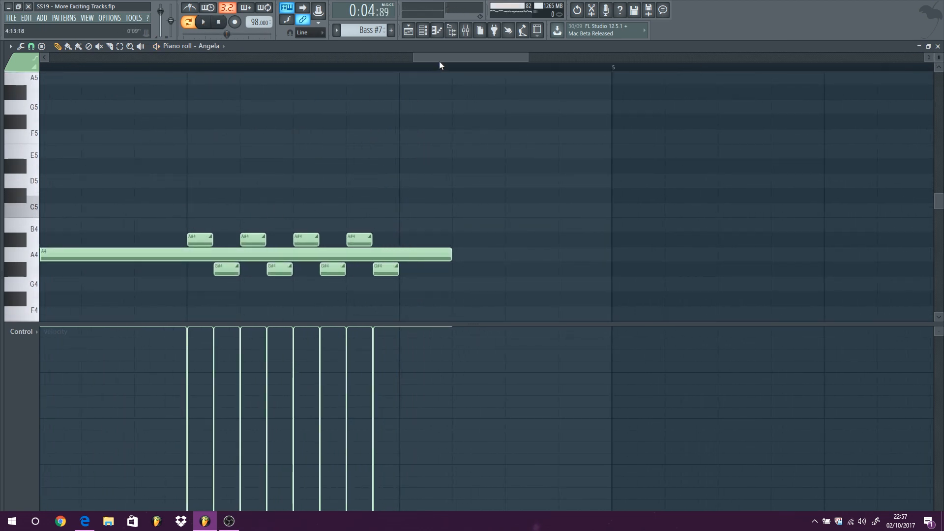
left_click_drag(439, 61, 426, 55)
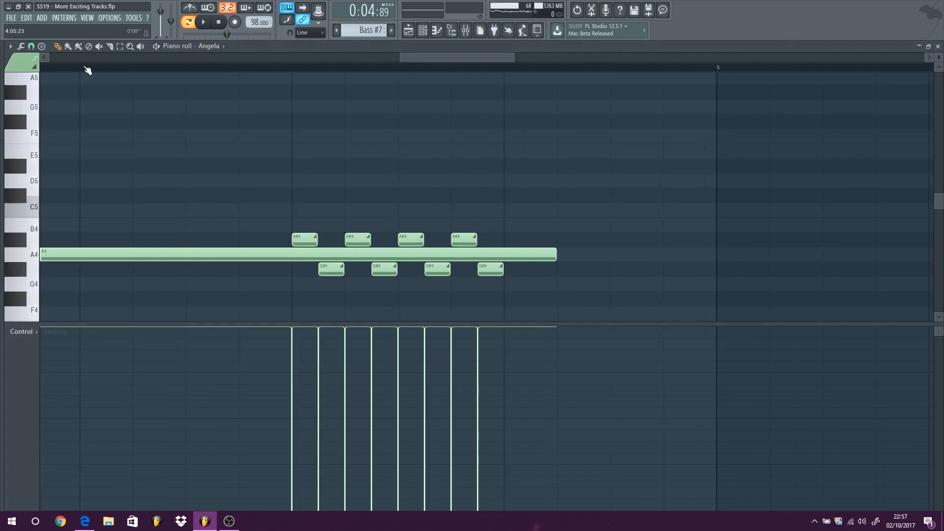
left_click(43, 46)
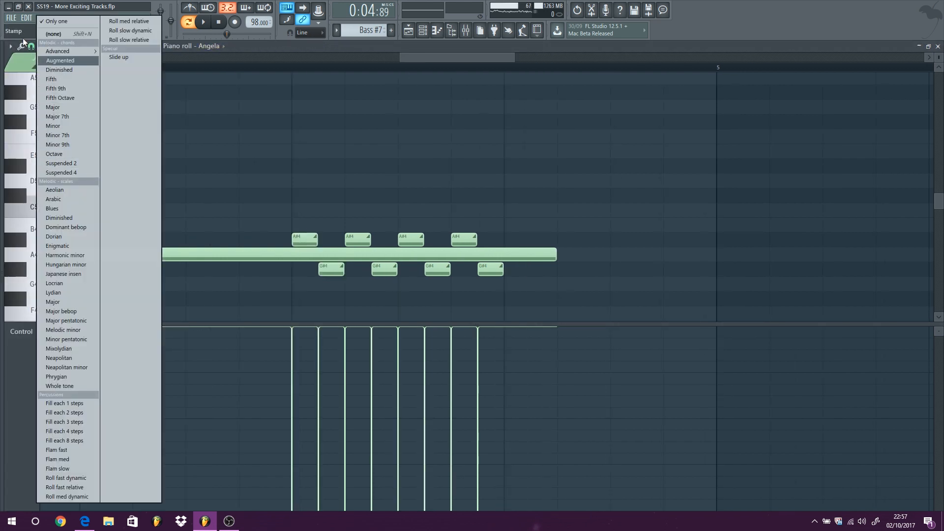
left_click(32, 47)
left_click(31, 47)
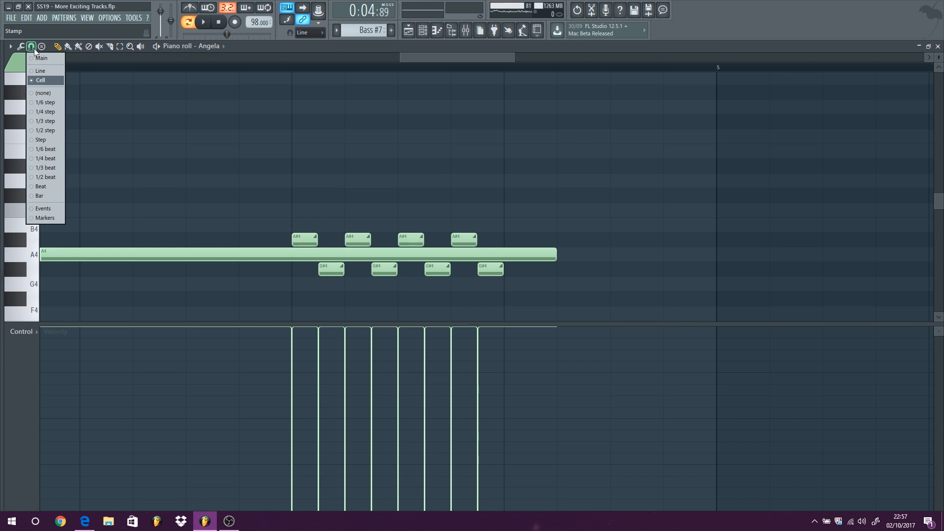
left_click(58, 131)
left_click(536, 239)
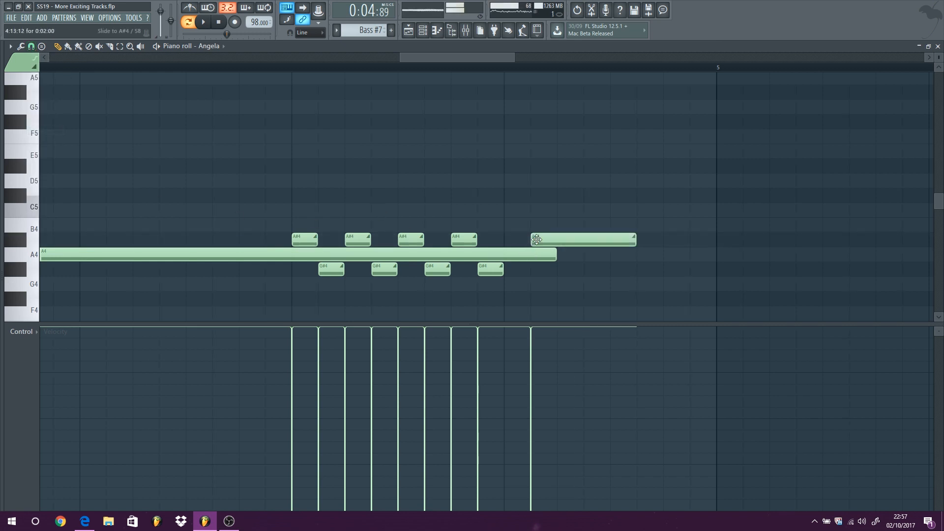
left_click_drag(598, 238, 579, 235)
right_click(582, 242)
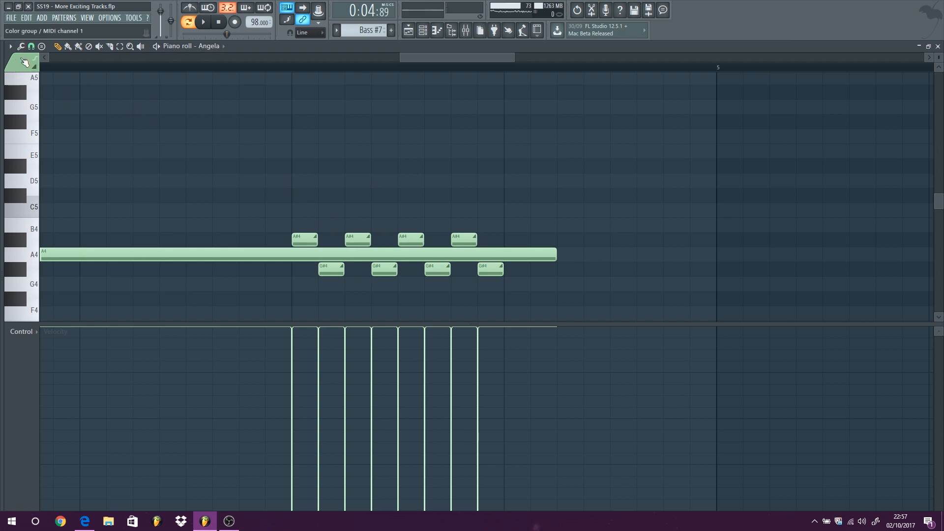
Set the piano roll snap to Cell and close Angela's piano roll.
left_click(31, 47)
left_click(37, 80)
scroll(396, 182, "down", 5)
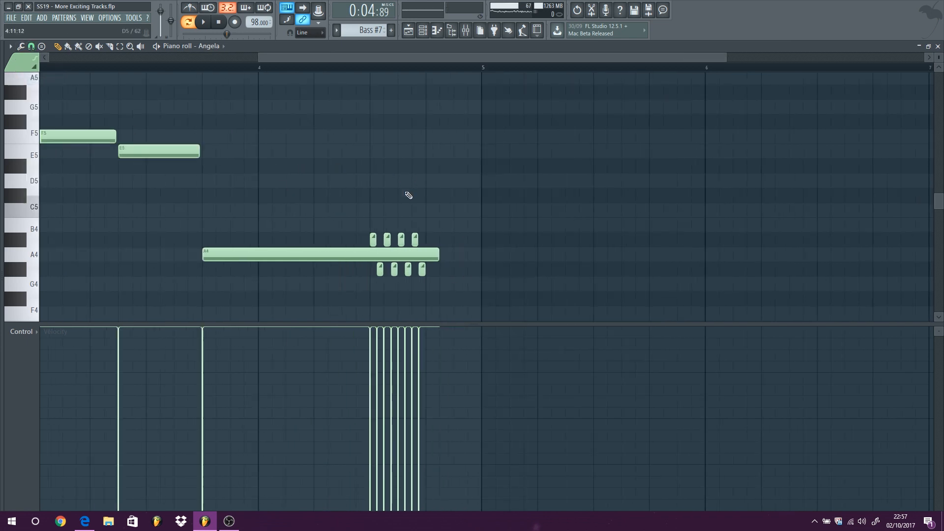
left_click(937, 46)
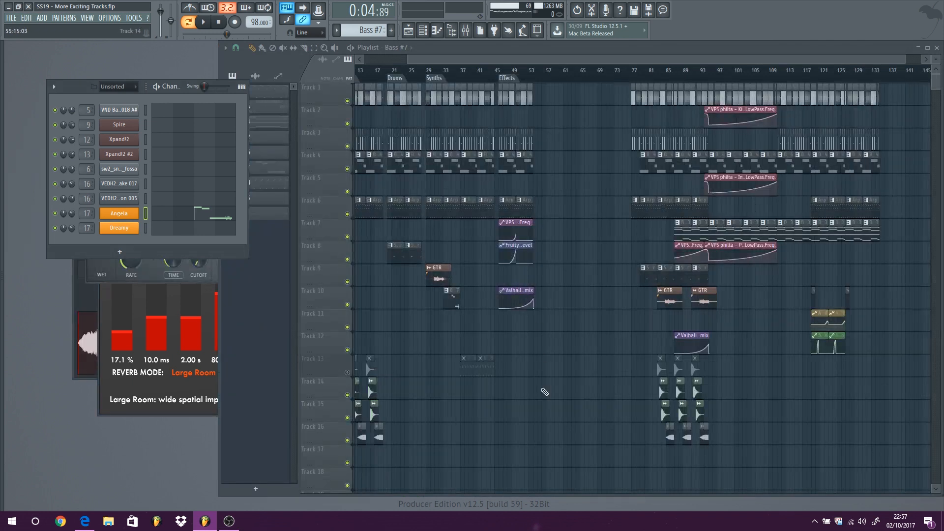
Play the Synths section in the playlist from bar 29, skipping ahead to bar 34 to hear the Bass #7 melody.
left_click(432, 73)
key("space")
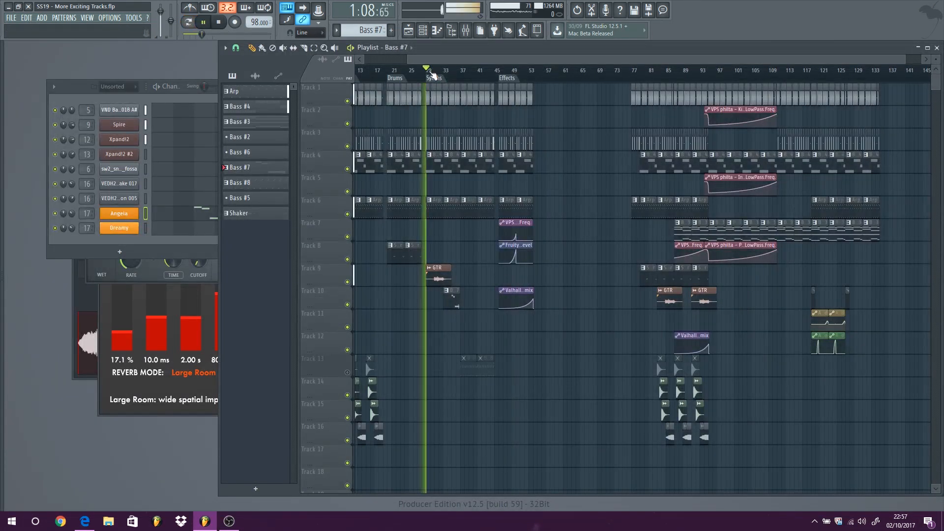
left_click(453, 72)
scroll(438, 208, "up", 8)
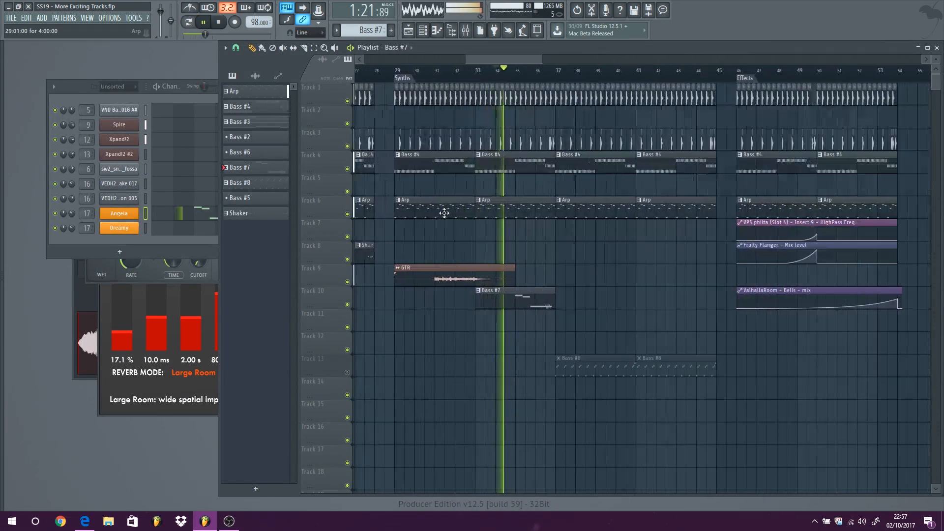
scroll(464, 272, "down", 1)
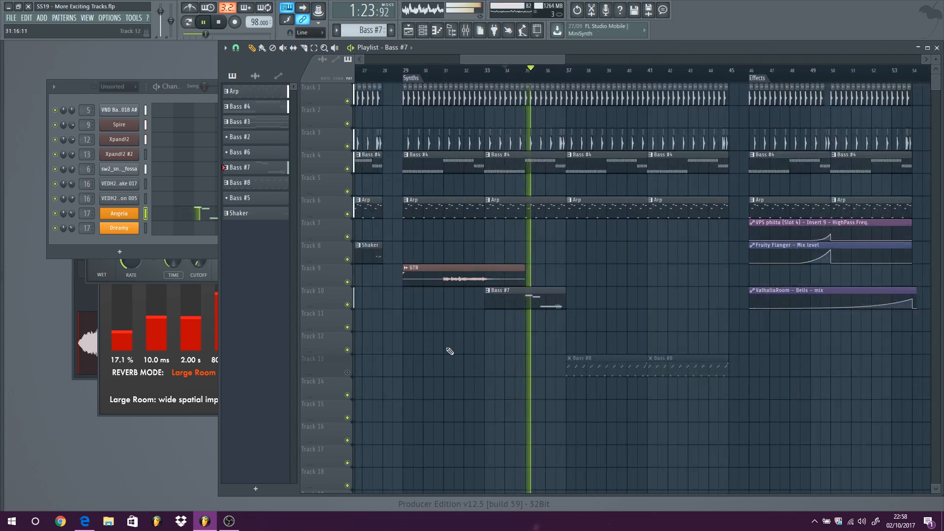
key("space")
Unmute Track 13 and select its first Bass #8 clip at bar 37.
left_click(348, 372)
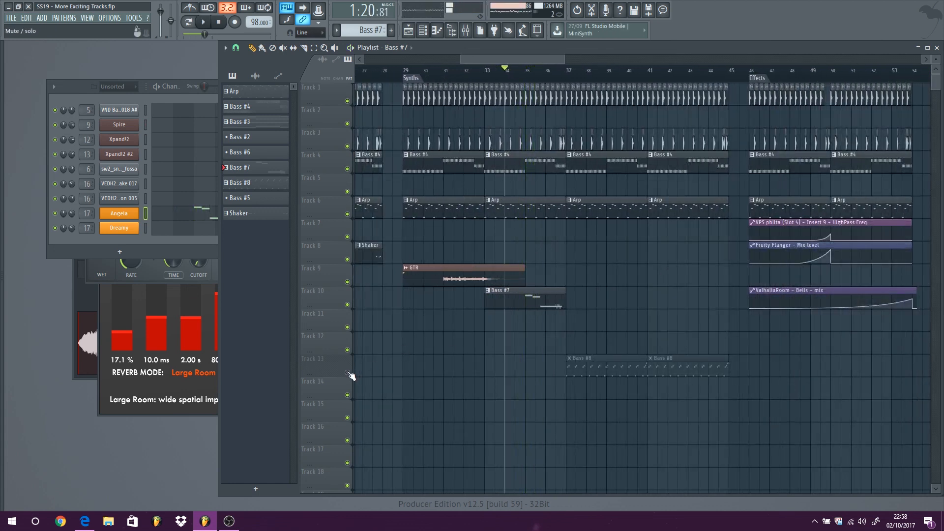
left_click(618, 365)
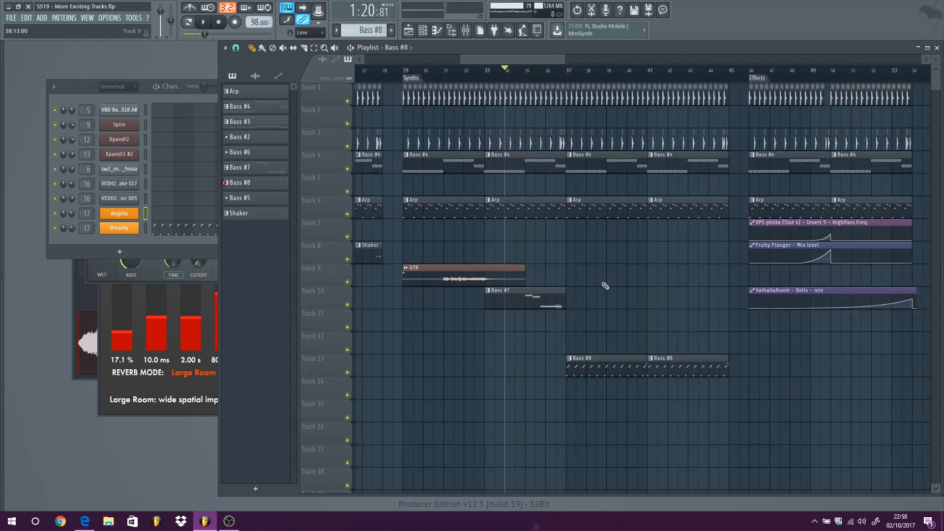
left_click_drag(526, 57, 536, 57)
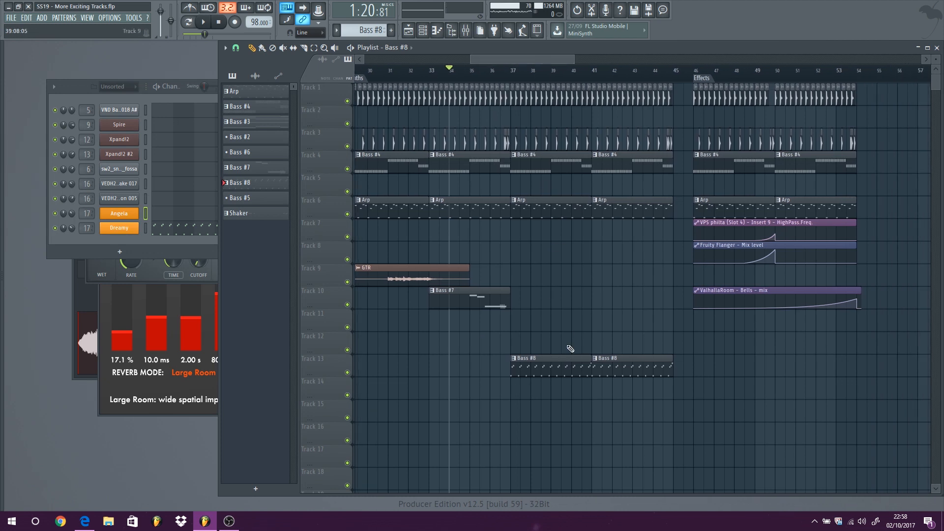
Open Dreamy's Bass #8 notes in the piano roll, enlarge the note area and play the pattern briefly.
right_click(130, 233)
left_click(185, 233)
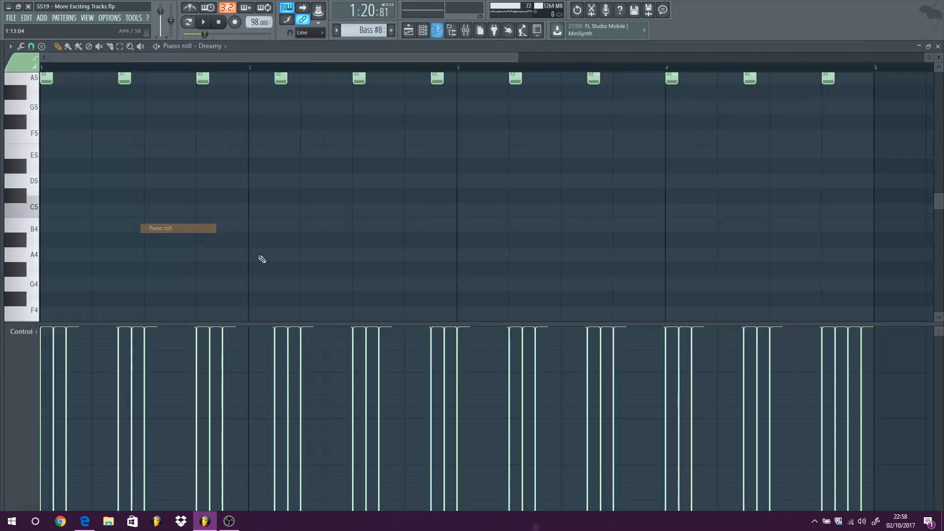
scroll(335, 200, "up", 4)
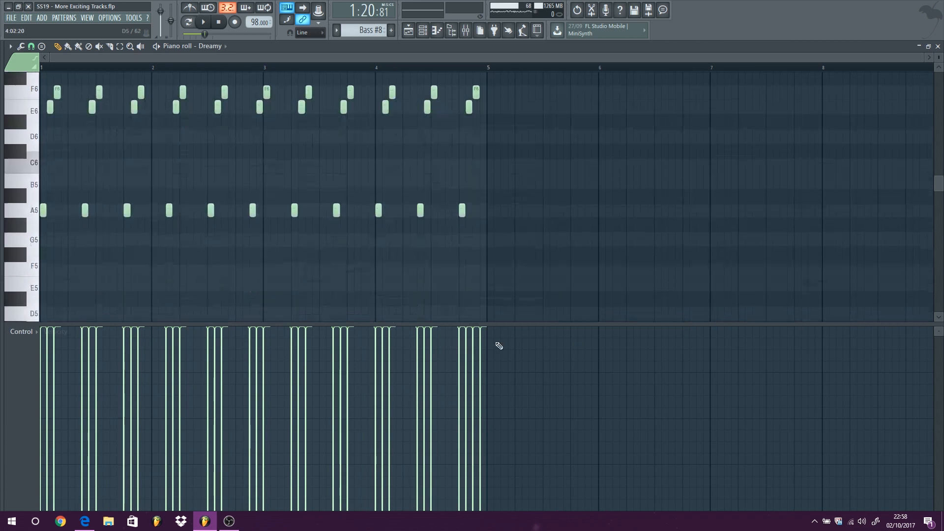
left_click_drag(574, 321, 574, 460)
scroll(86, 173, "up", 3)
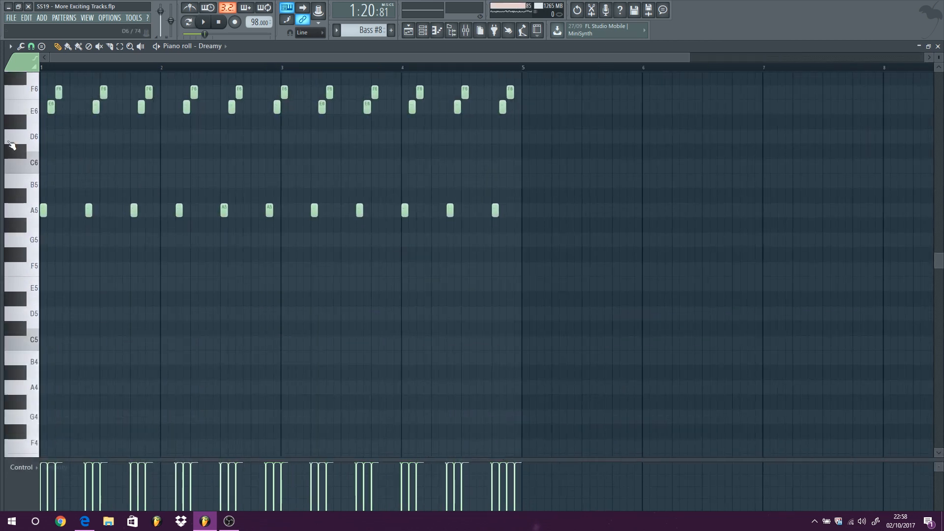
scroll(120, 150, "up", 4)
left_click(203, 22)
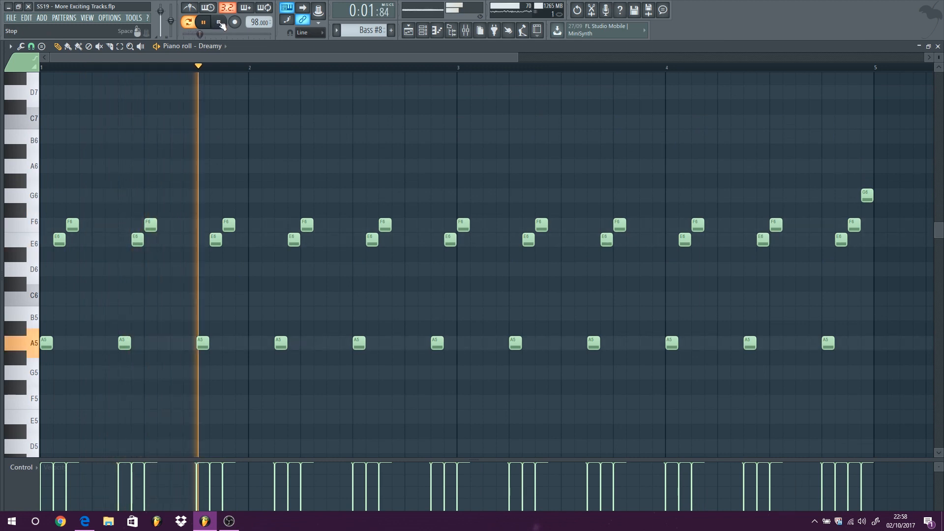
left_click(219, 22)
Show the note pan values of the Dreamy notes and enlarge the control lane to examine the alternating panning.
left_click(35, 468)
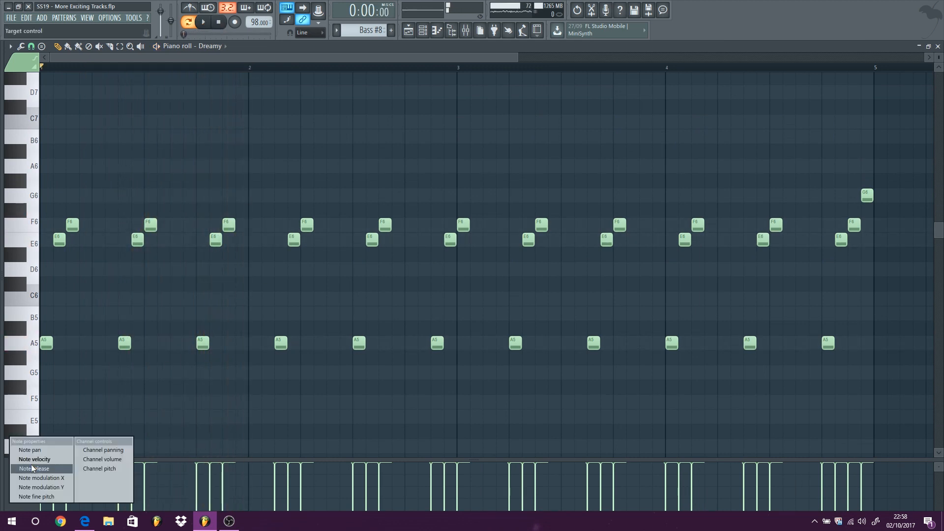
left_click(42, 450)
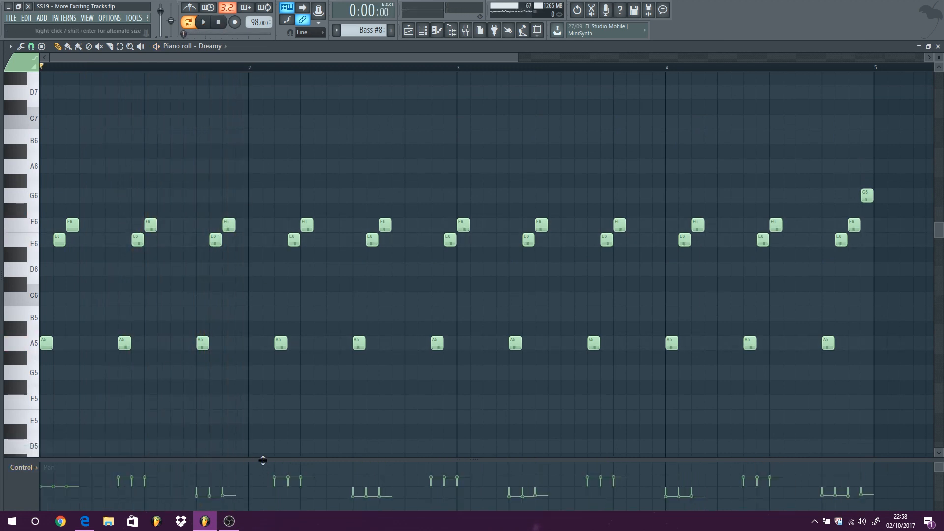
left_click_drag(261, 460, 261, 365)
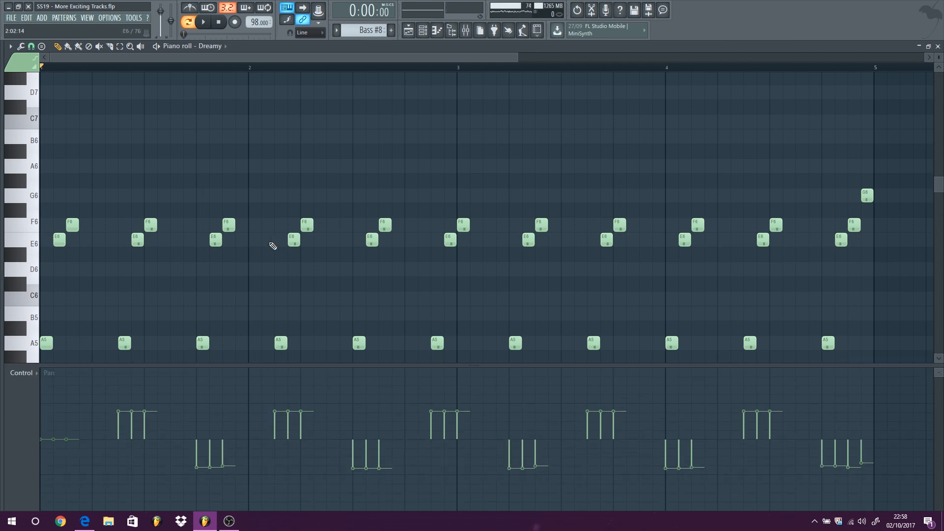
Close the piano roll and play the playlist from bar 37 to hear the Bass #8 melody with the track.
left_click(938, 46)
left_click(510, 73)
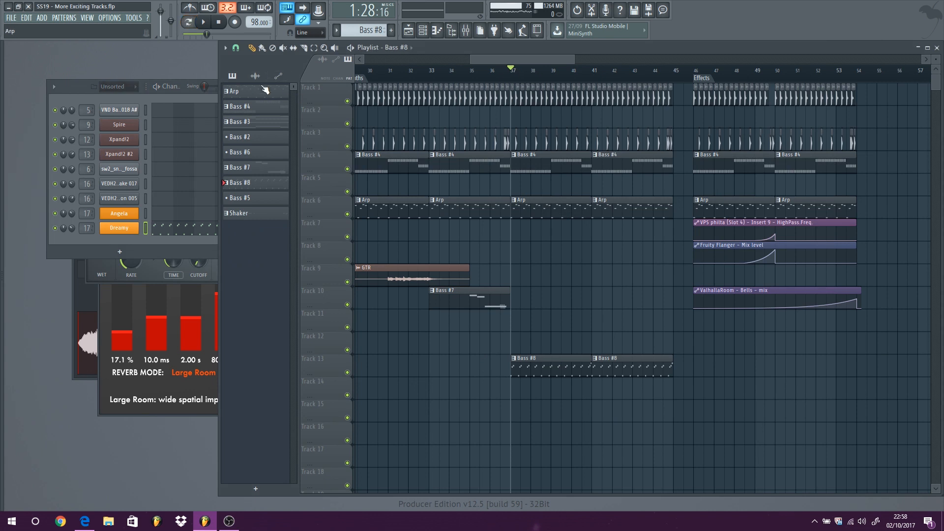
left_click(204, 22)
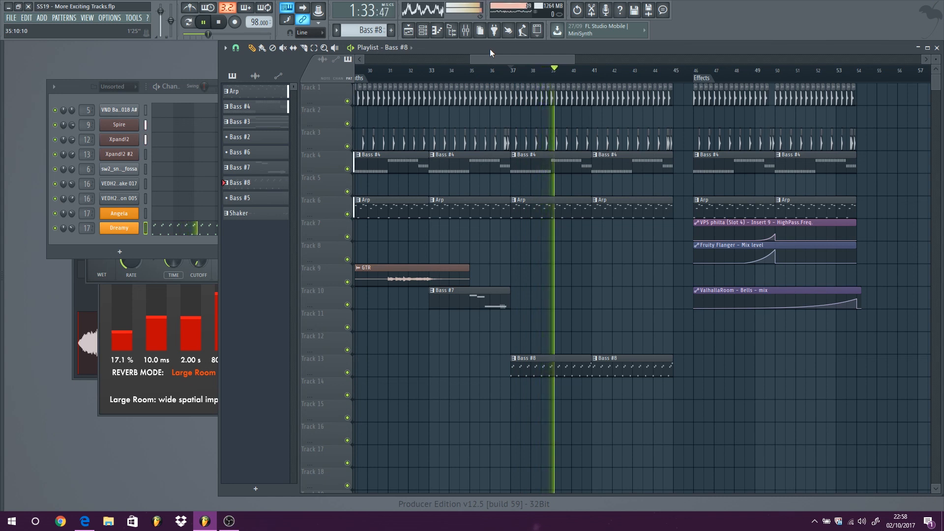
left_click(220, 22)
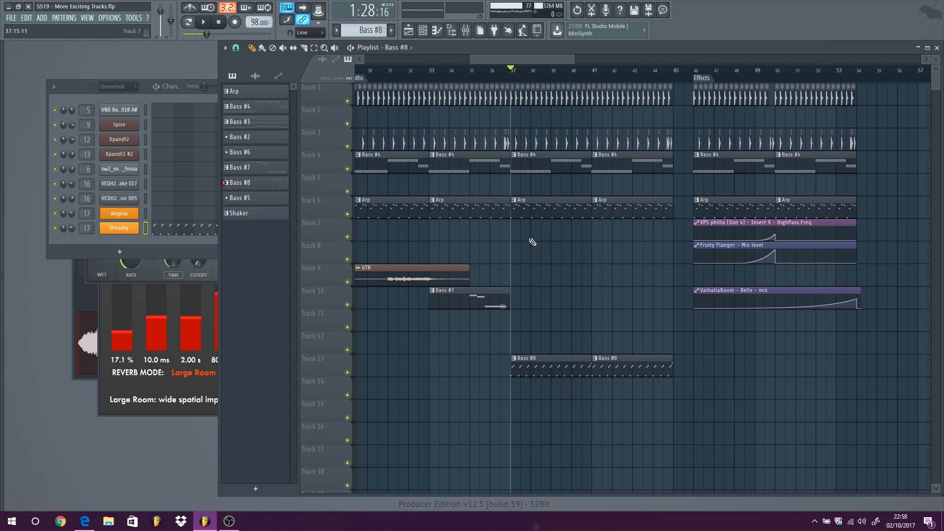
Maximize the playlist around the Effects section from bar 46 and select the VPS philta HighPass Freq automation clip on Track 7.
scroll(520, 295, "down", 2)
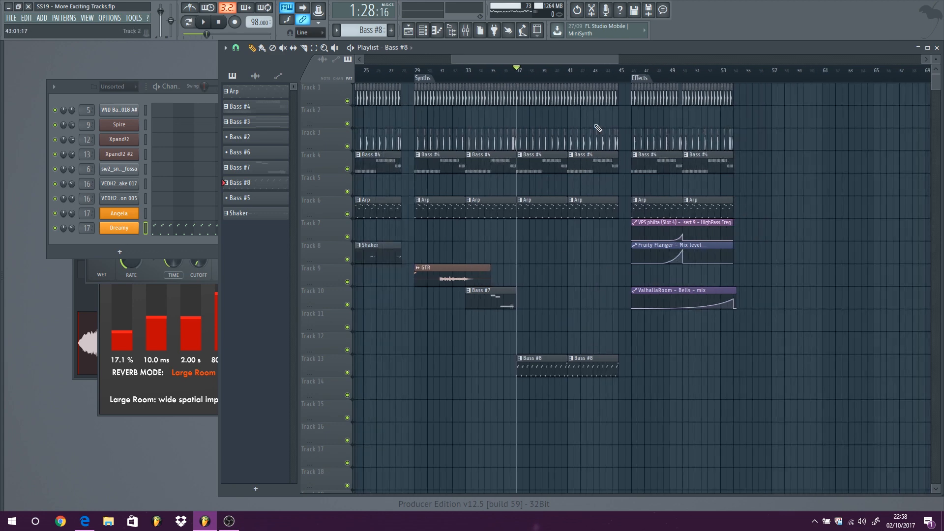
double_click(601, 49)
scroll(624, 156, "up", 4)
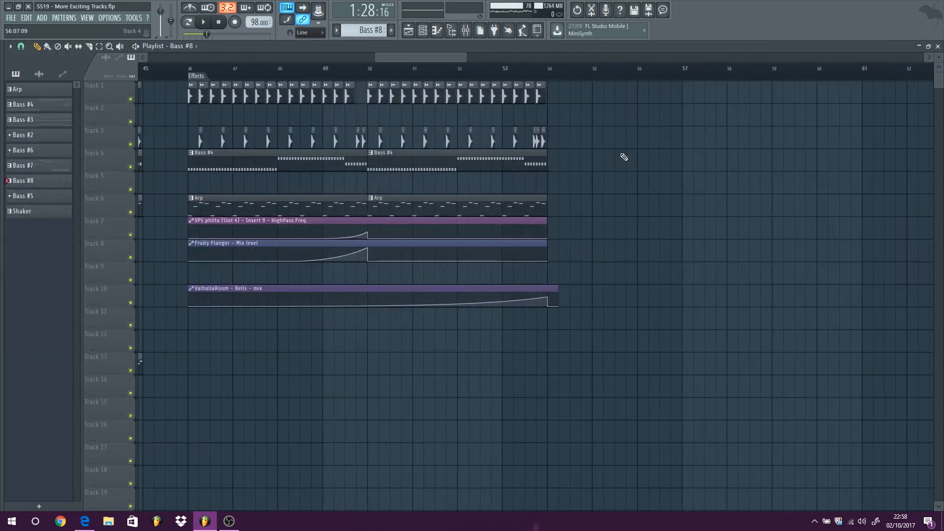
scroll(404, 204, "down", 1)
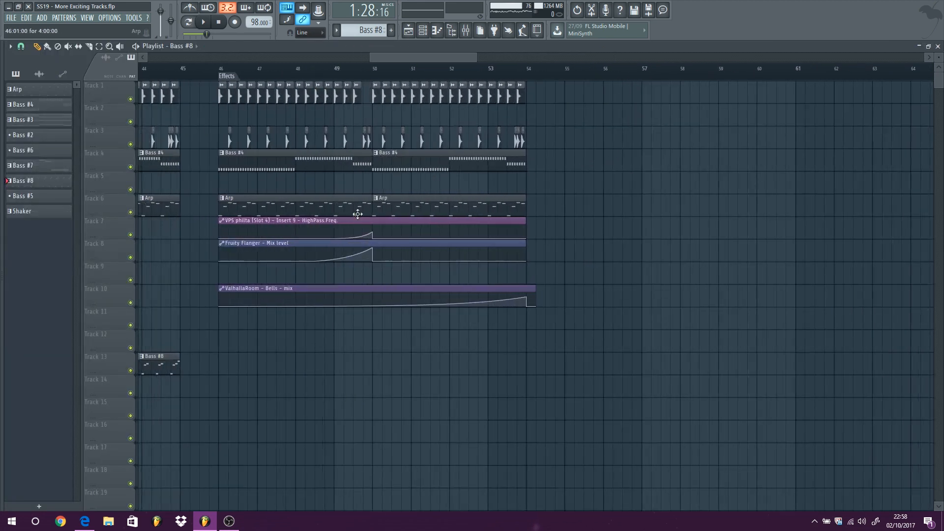
left_click(284, 219)
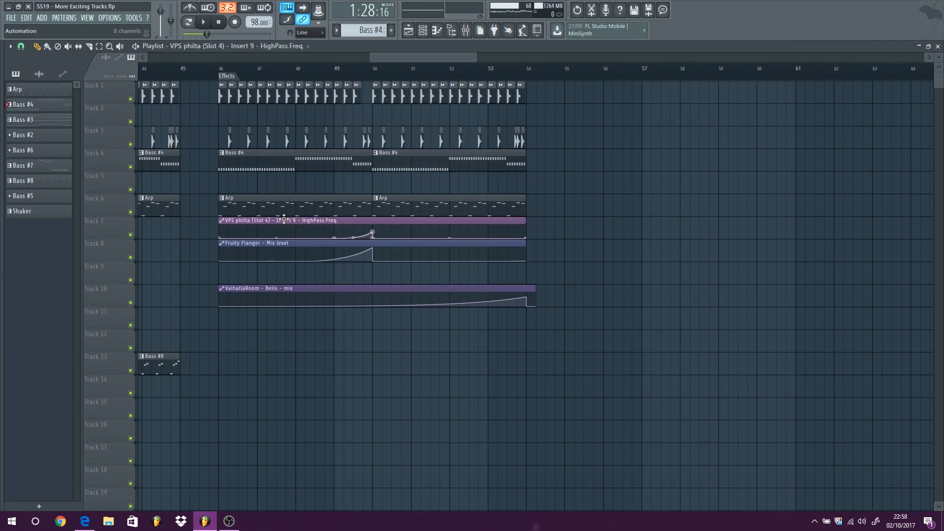
Play the Effects section from bar 46 and again from about bar 50 to hear the filter, flanger and reverb automation.
left_click(289, 243)
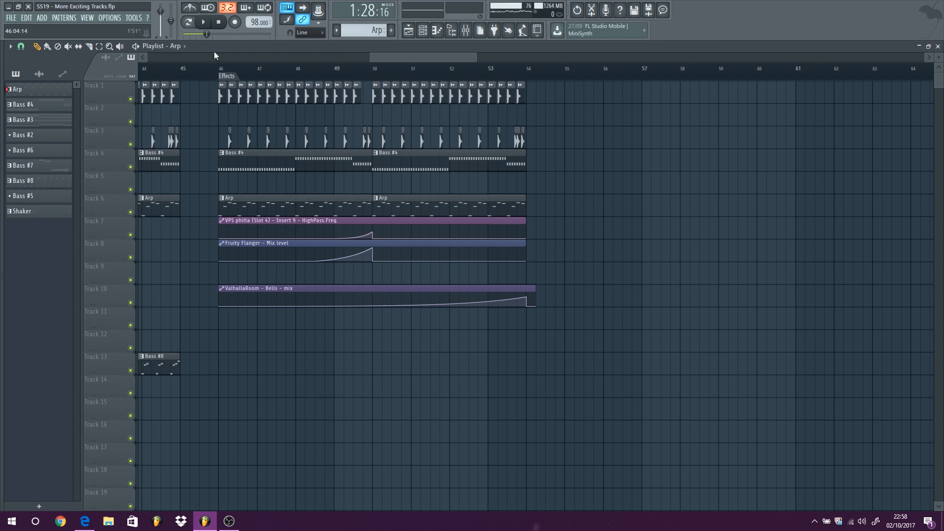
left_click(206, 23)
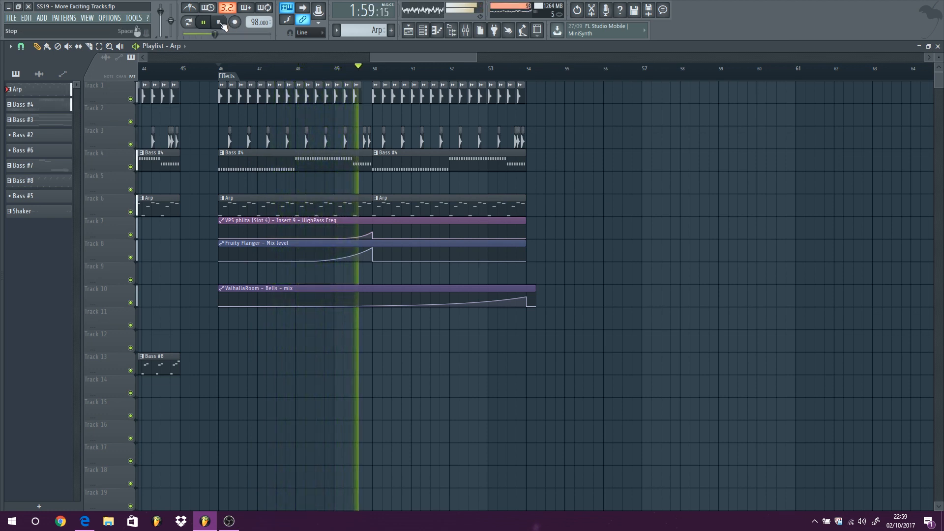
left_click(219, 22)
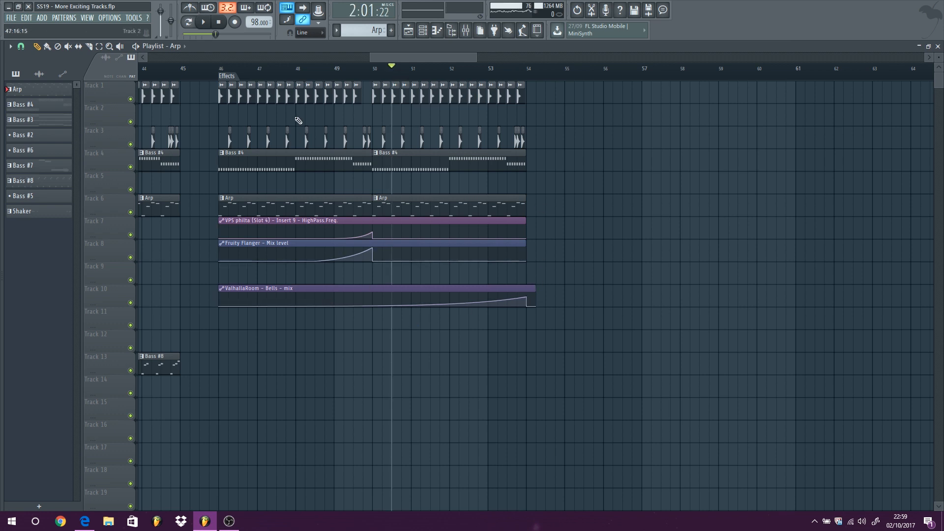
key("space")
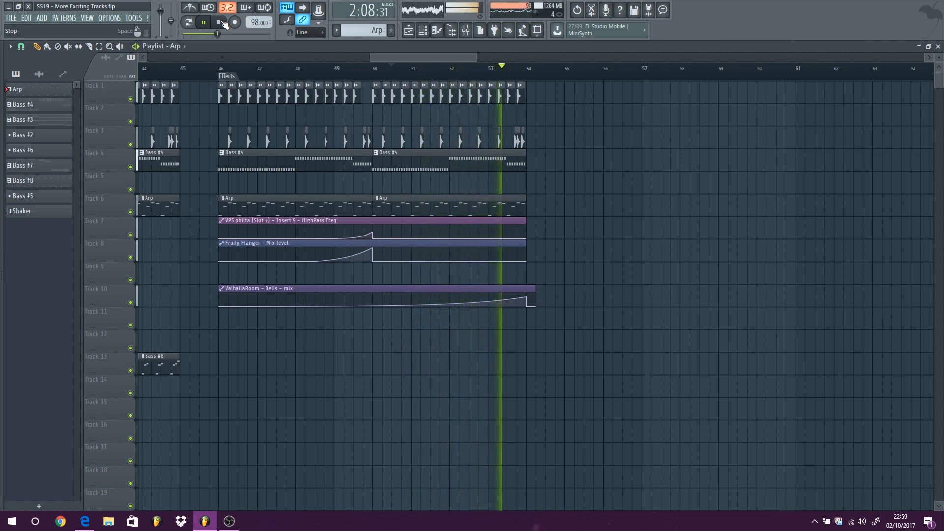
left_click(220, 22)
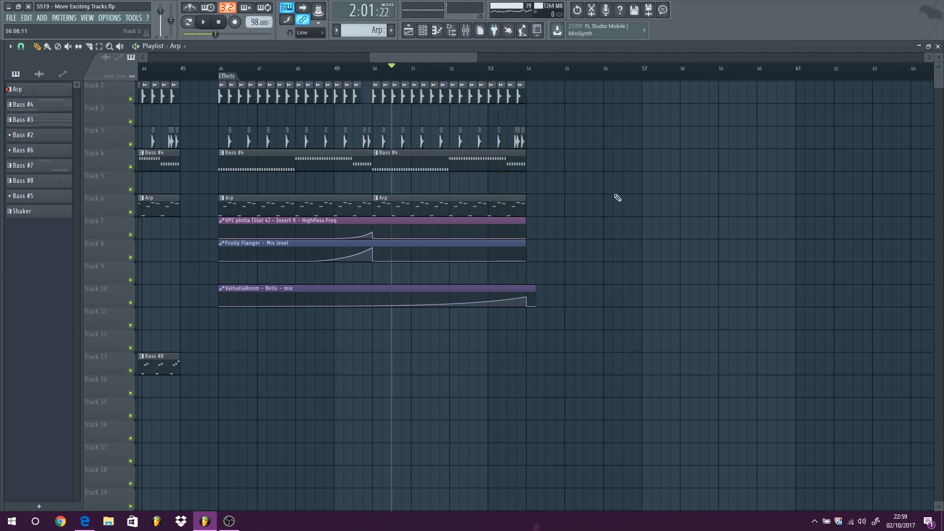
Examine the Effects section's clips against the overall playlist arrangement and the full track section starting at bar 77.
scroll(435, 164, "down", 5)
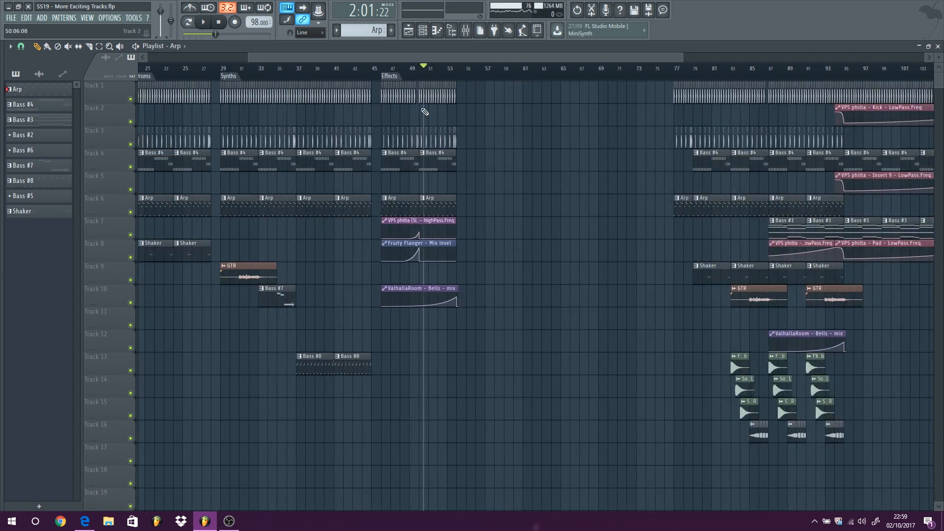
scroll(424, 111, "up", 4)
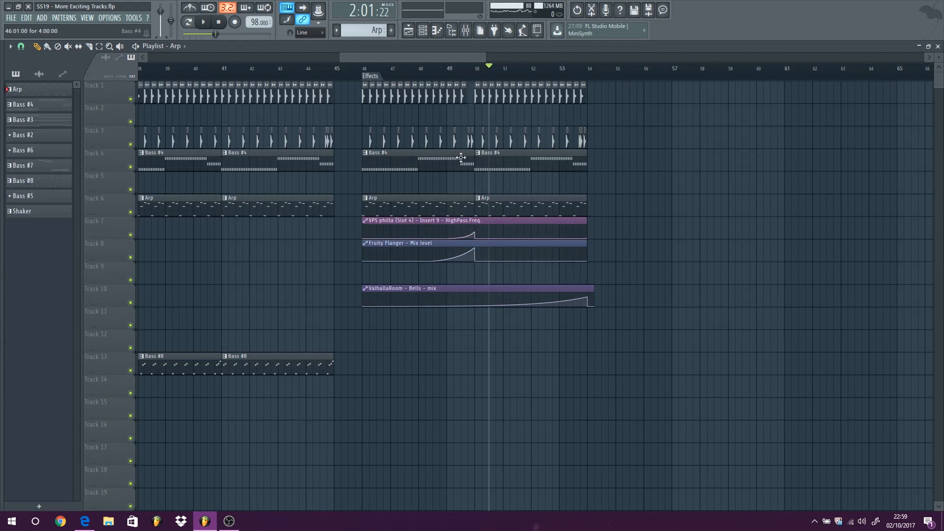
scroll(466, 150, "up", 2)
scroll(403, 178, "down", 4)
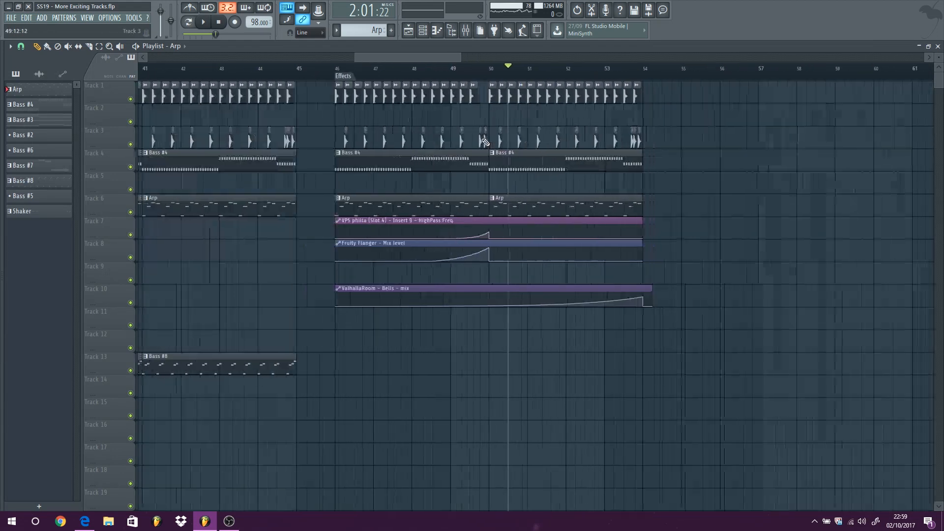
scroll(442, 152, "down", 3)
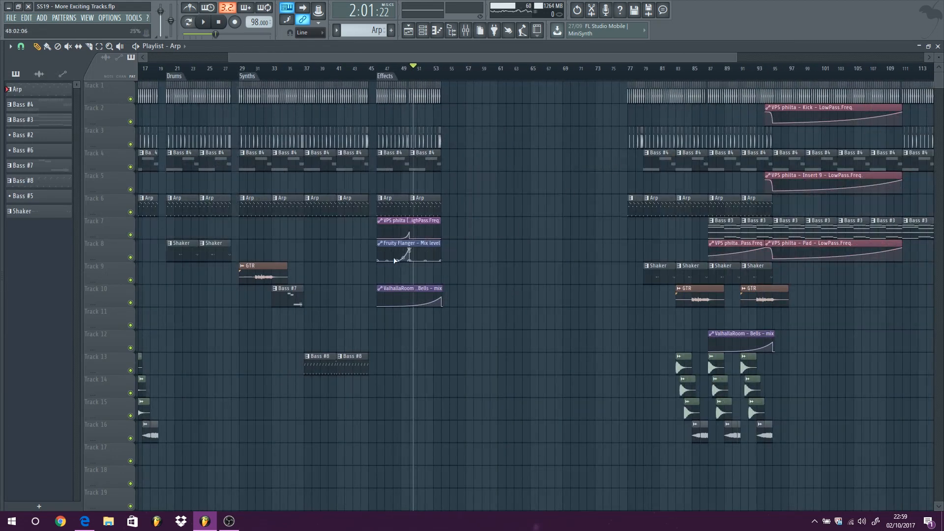
scroll(323, 211, "down", 2)
scroll(153, 256, "up", 3)
scroll(212, 228, "down", 1)
scroll(218, 229, "down", 2)
scroll(221, 229, "down", 1)
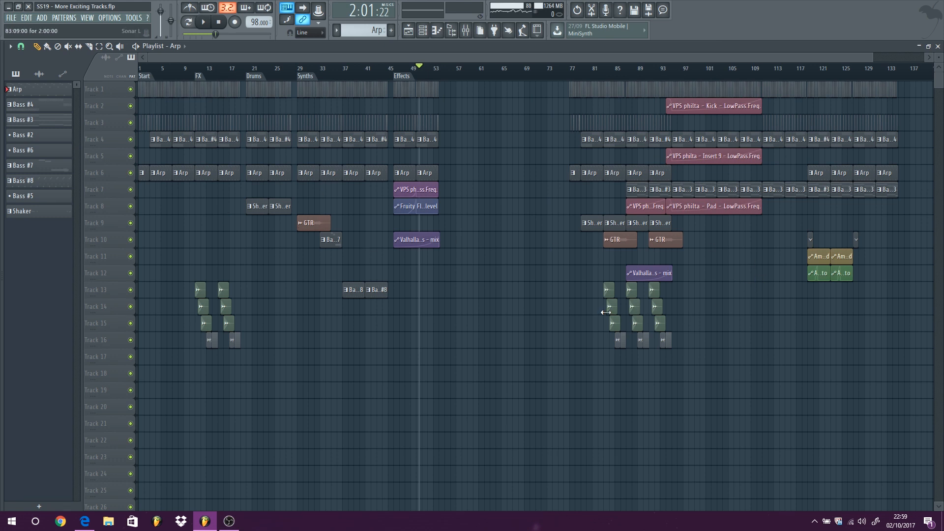
scroll(709, 270, "up", 3)
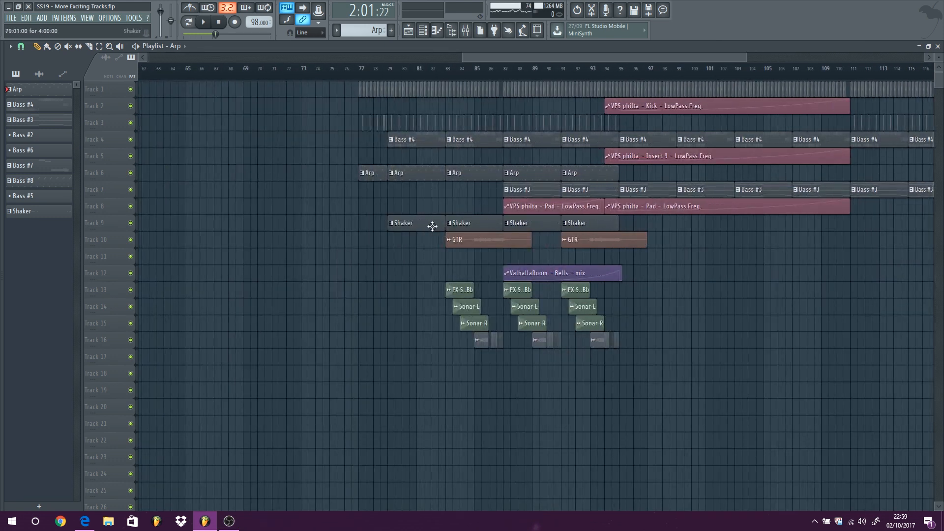
scroll(475, 229, "down", 3)
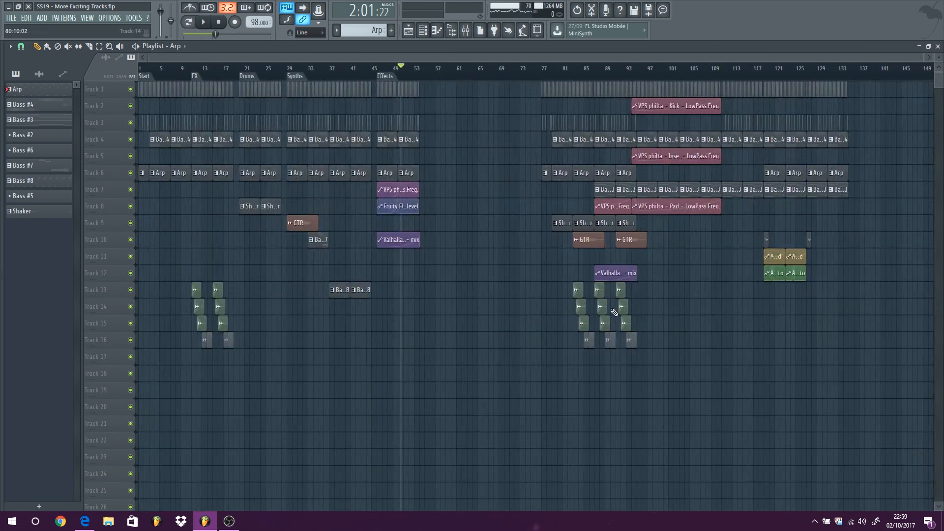
Play the full arrangement from bar 77 to past bar 108 to hear the combined fills, melodies and automation, and stop playback.
scroll(614, 312, "up", 2)
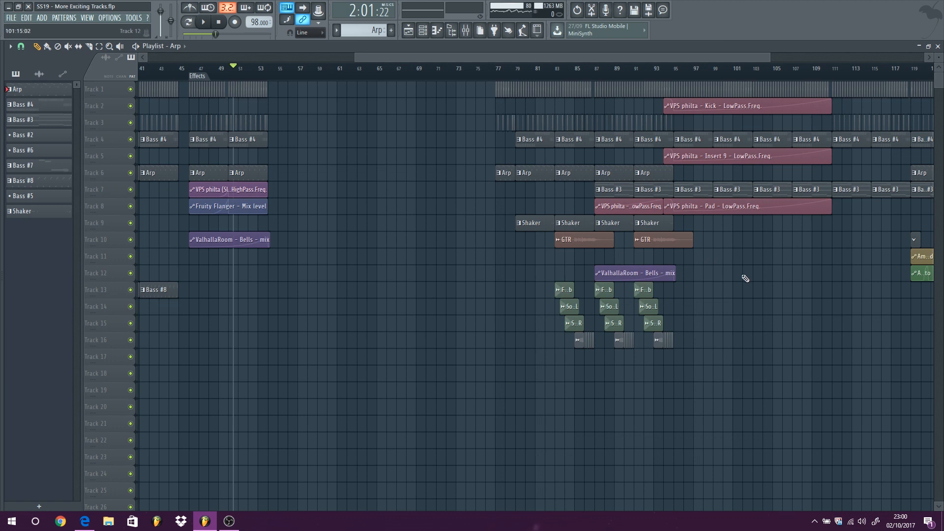
scroll(742, 275, "down", 1)
scroll(755, 278, "up", 2)
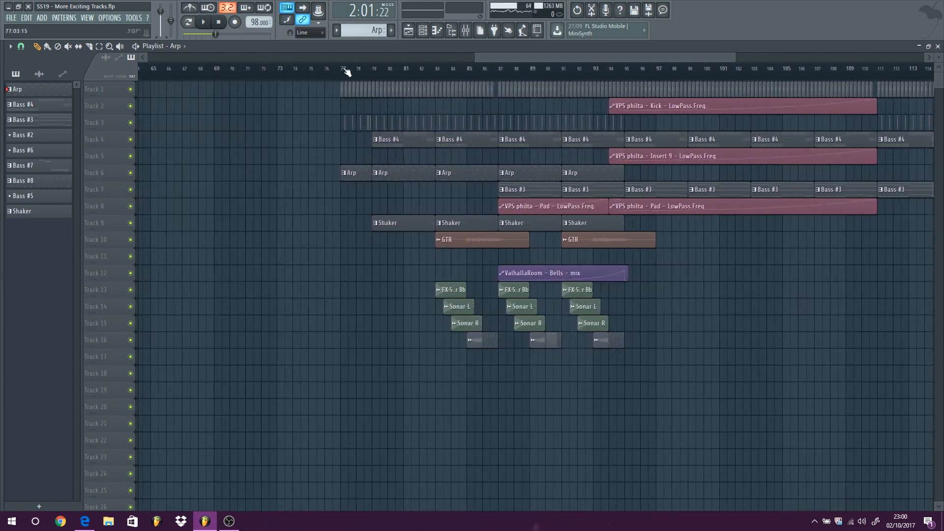
key("space")
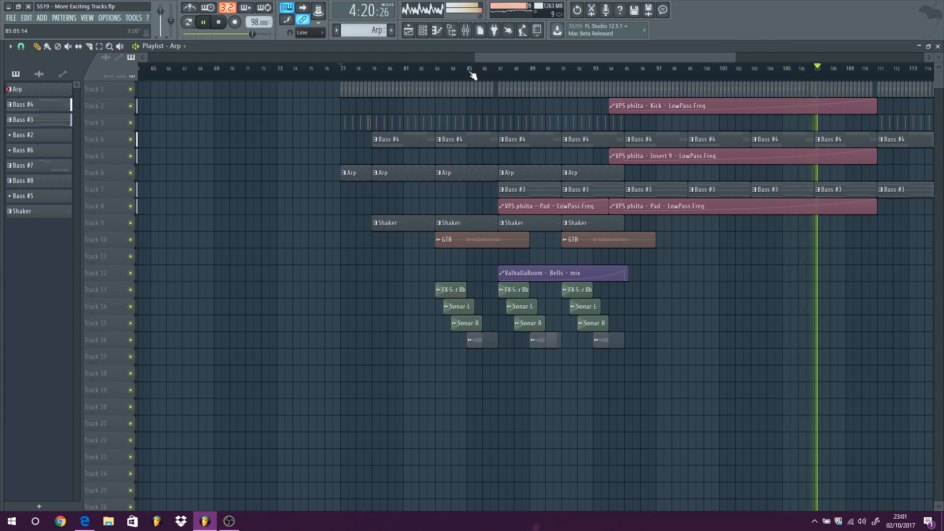
left_click_drag(529, 55, 578, 54)
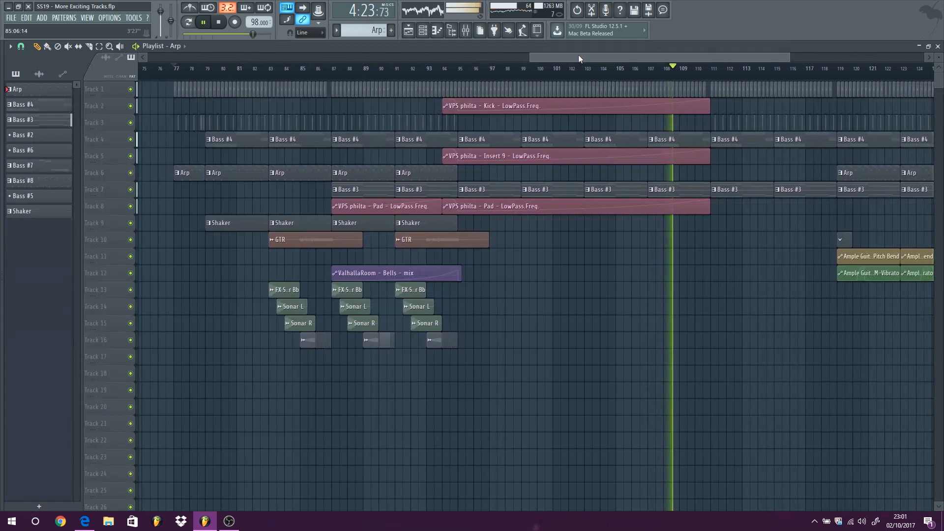
left_click(221, 23)
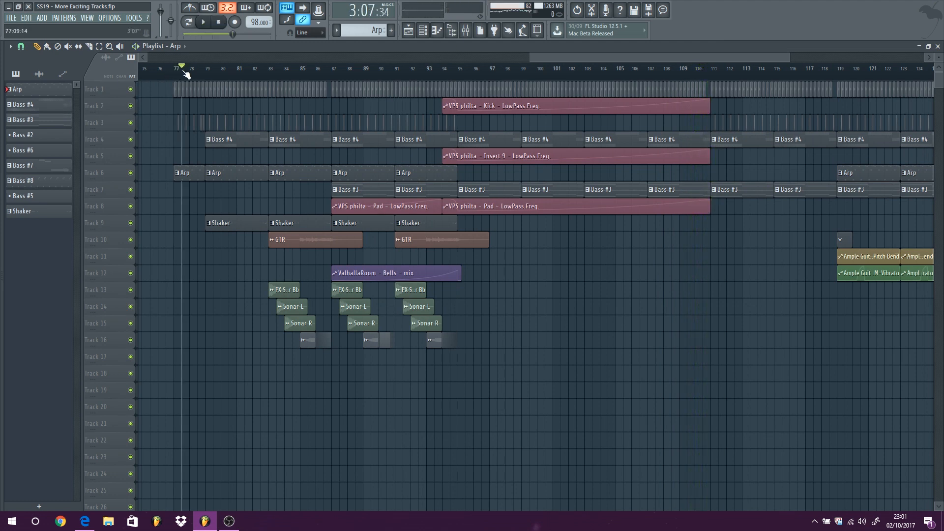